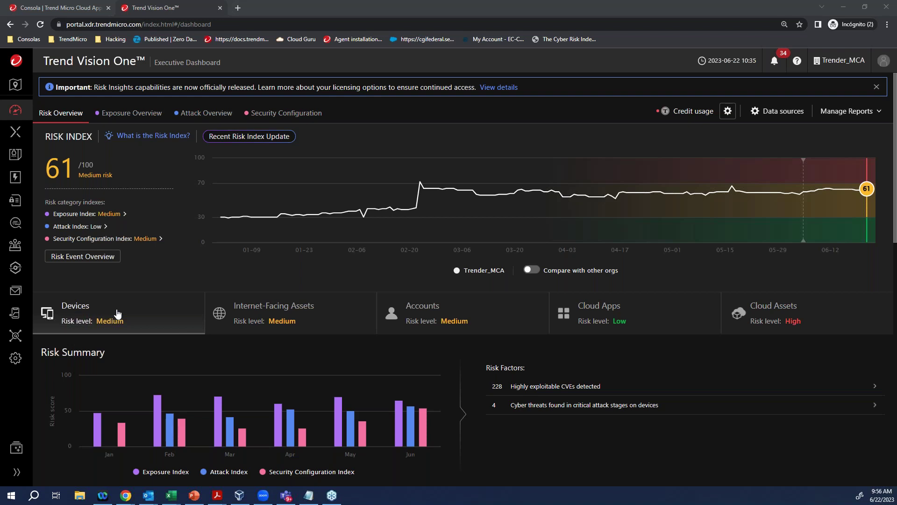
- Review the risk summaries for Internet-Facing Assets, Accounts, Cloud Apps and Cloud Assets, and return to the Devices summary
left_click(256, 318)
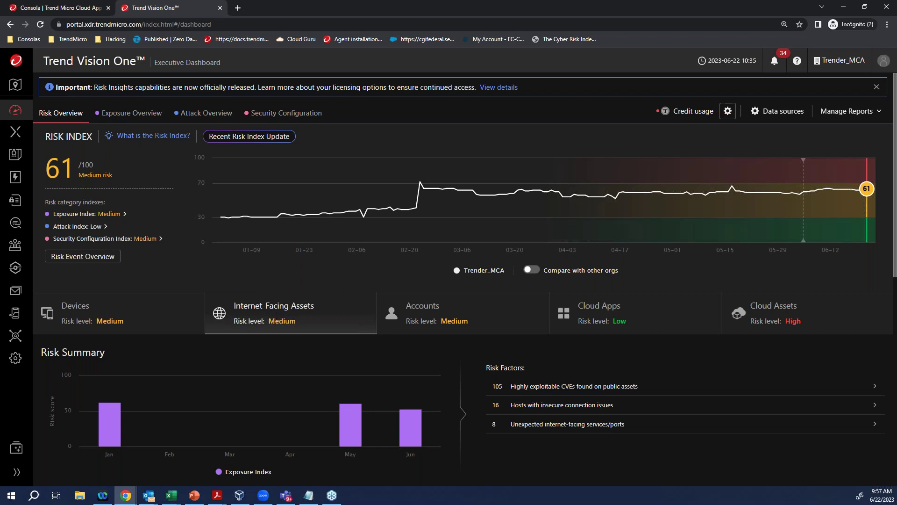
left_click(426, 314)
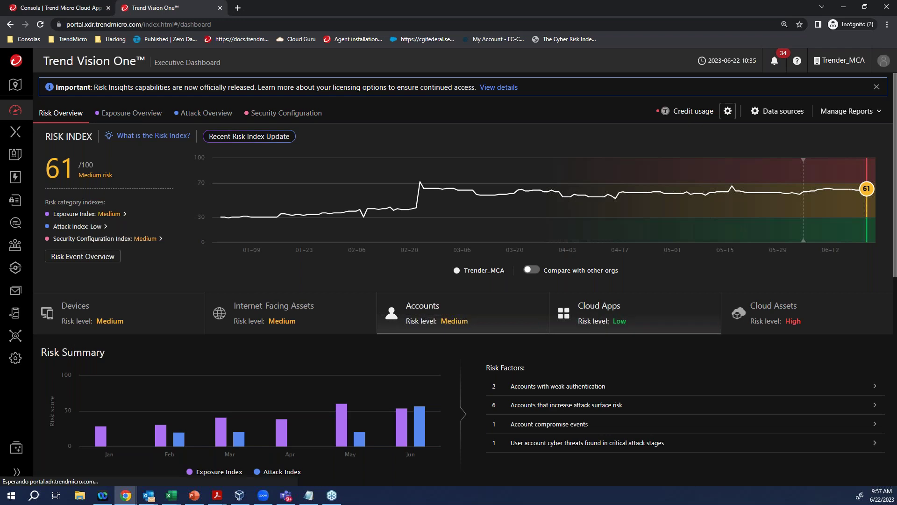
left_click(595, 327)
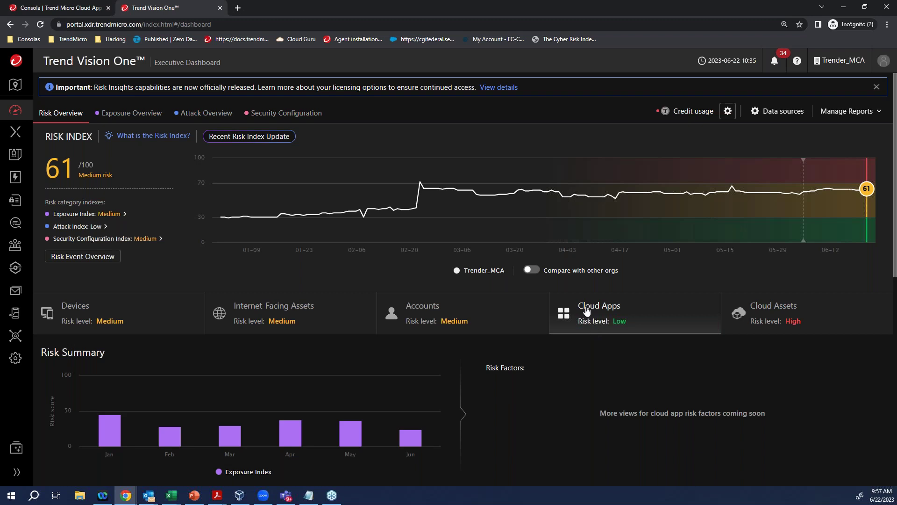
left_click(762, 322)
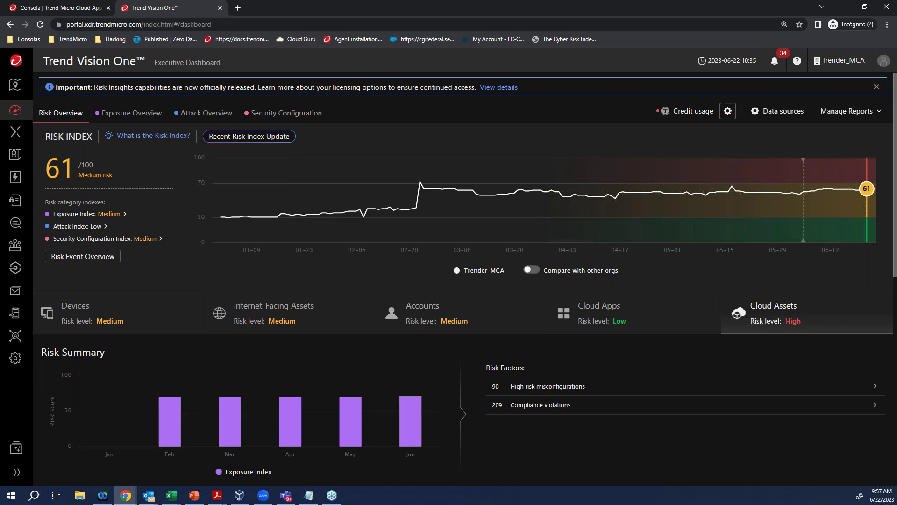
left_click(74, 313)
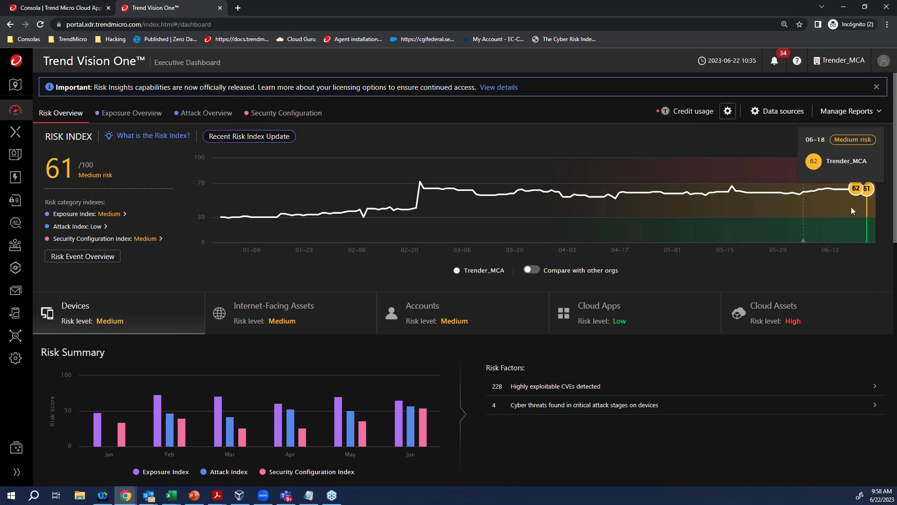
- Open the Exposure Overview and examine the exposure index and its contributing factors
left_click(146, 116)
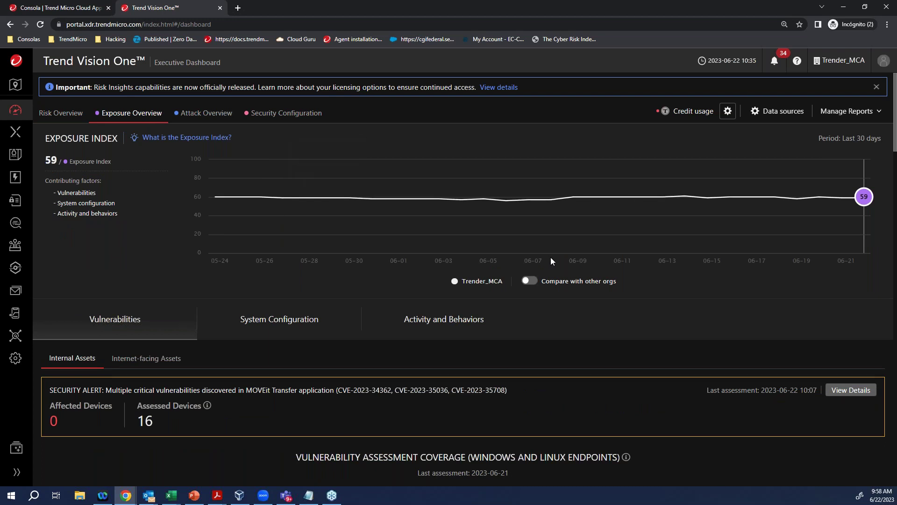
scroll(550, 260, "down", 1)
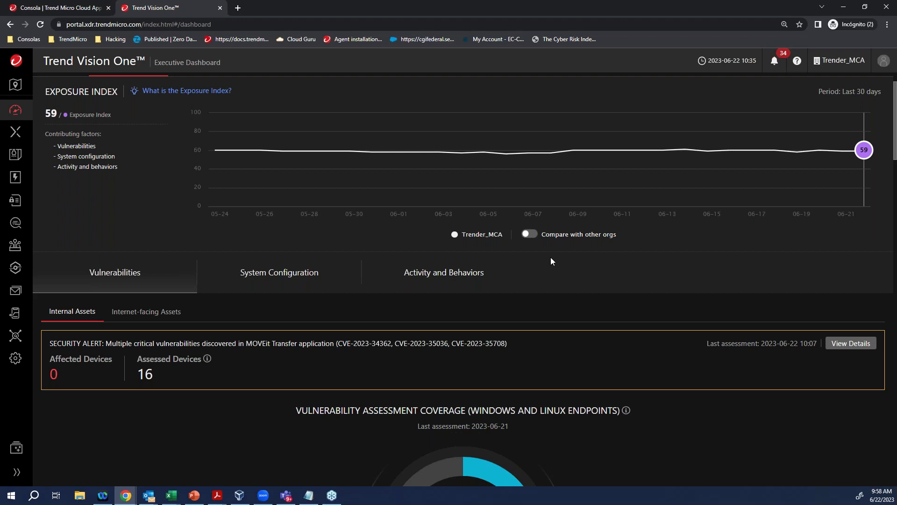
scroll(552, 261, "up", 1)
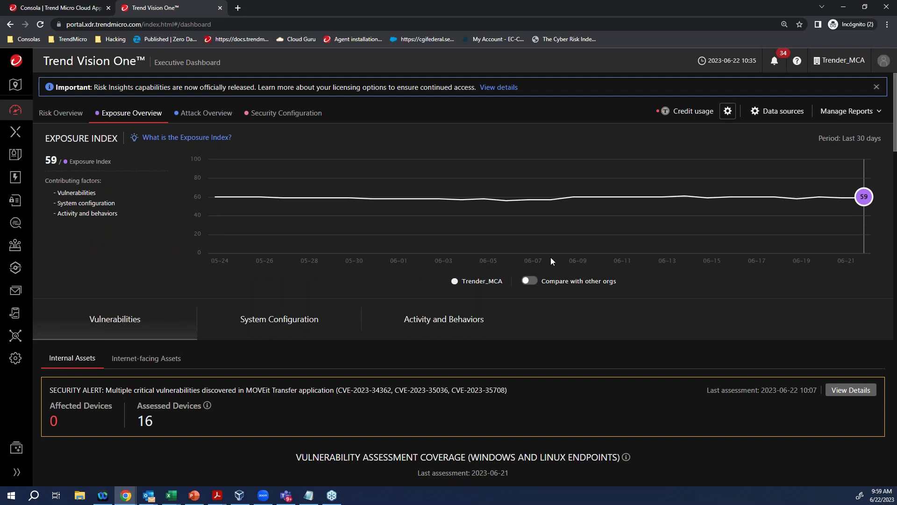
left_click_drag(45, 138, 115, 134)
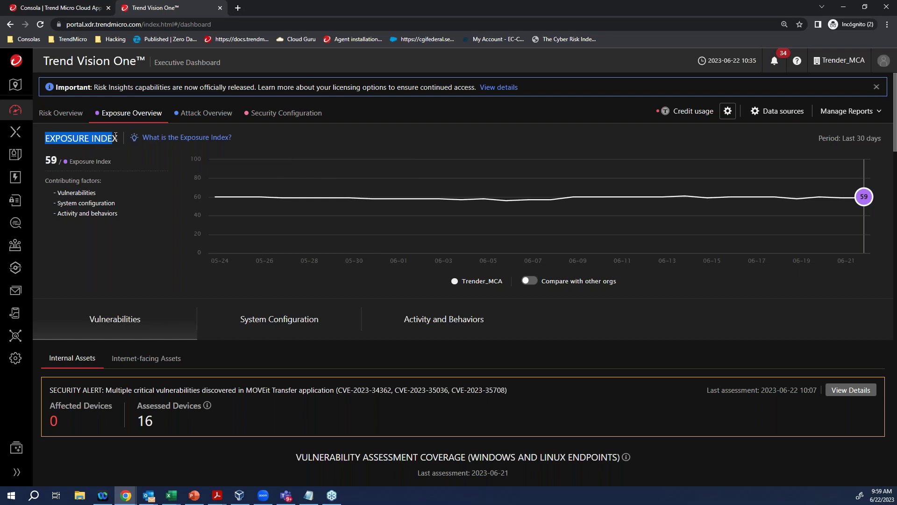
- Examine the internal assets' MOVEit Transfer security alert, including its listed CVEs, in the Vulnerabilities section
scroll(673, 221, "down", 2)
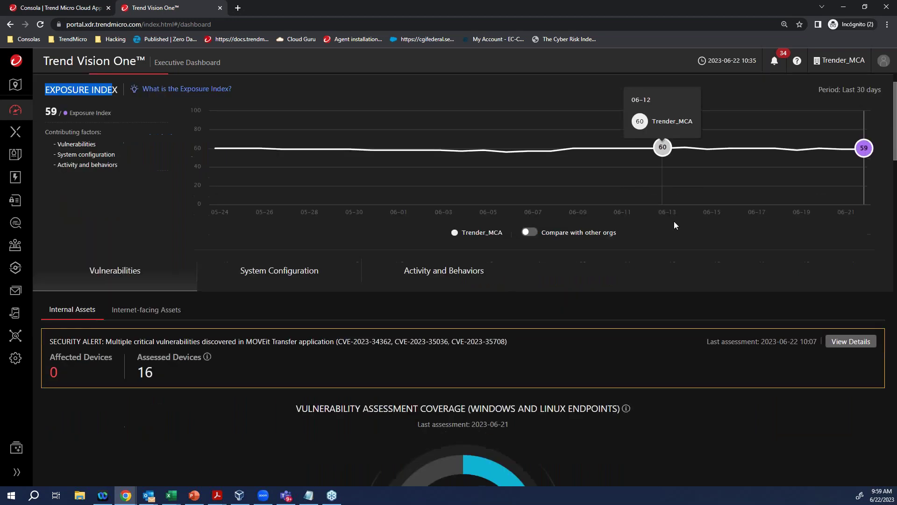
scroll(675, 225, "down", 1)
scroll(677, 224, "down", 2)
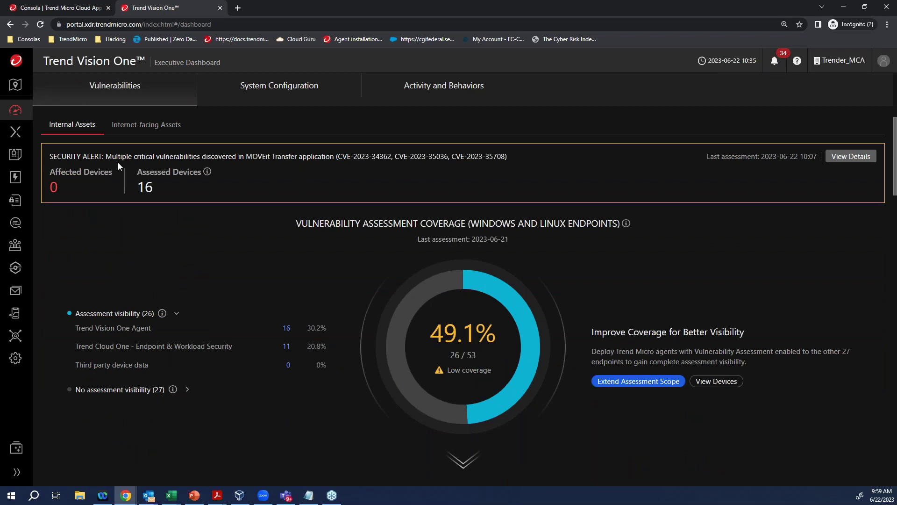
left_click_drag(117, 152, 335, 160)
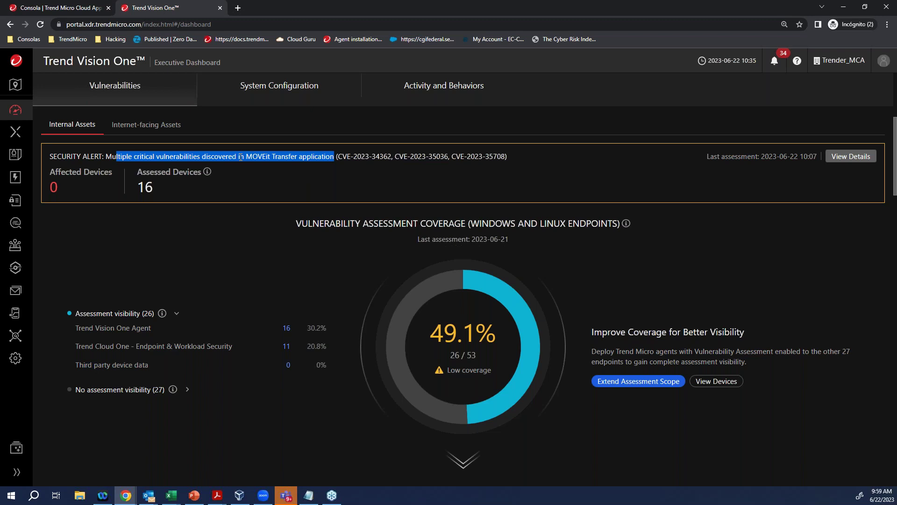
left_click_drag(361, 156, 456, 158)
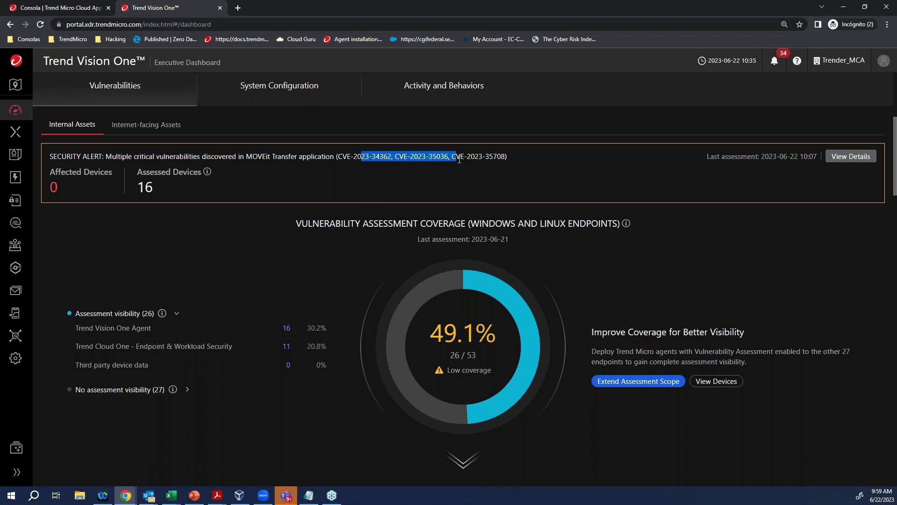
- Open the details of the highly exploitable unique CVEs, dismiss the release announcement and review the vulnerability list
scroll(411, 206, "down", 7)
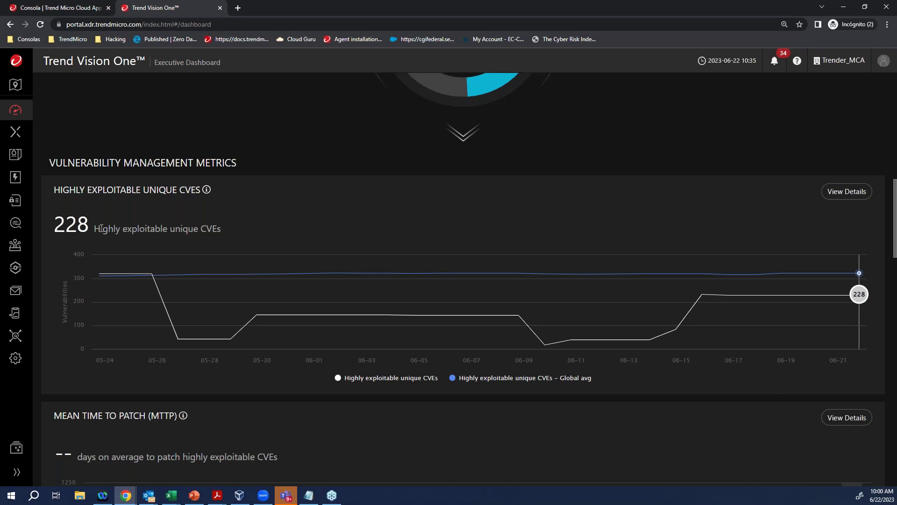
left_click(847, 191)
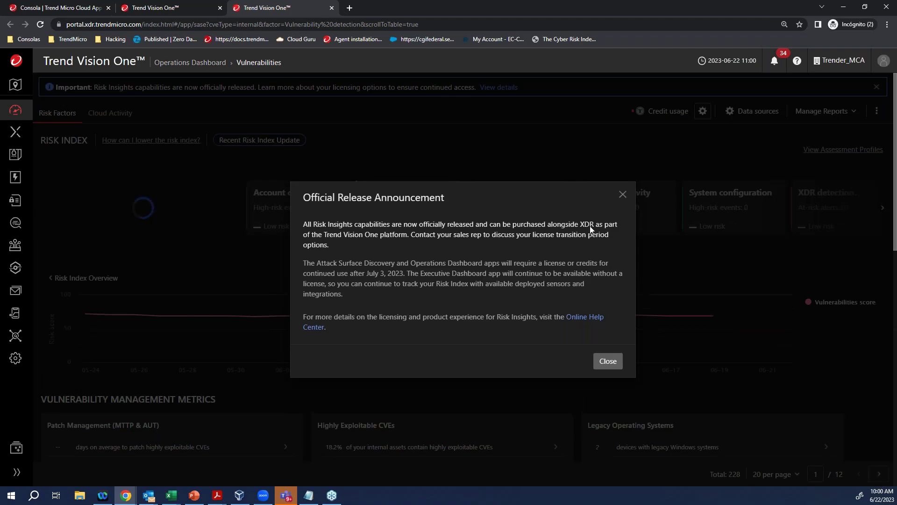
left_click(620, 197)
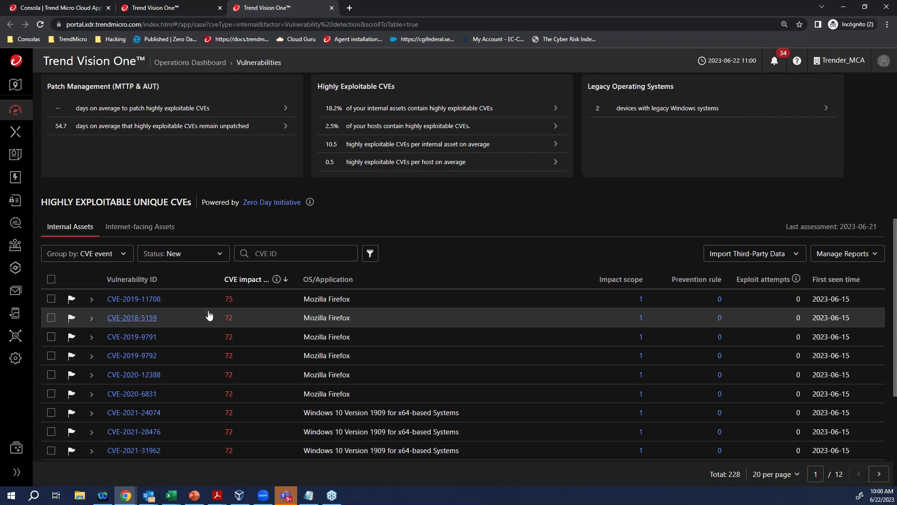
- Show the Operations Dashboard's Cloud Activity view and examine the accessed cloud app risk level chart
scroll(209, 316, "up", 7)
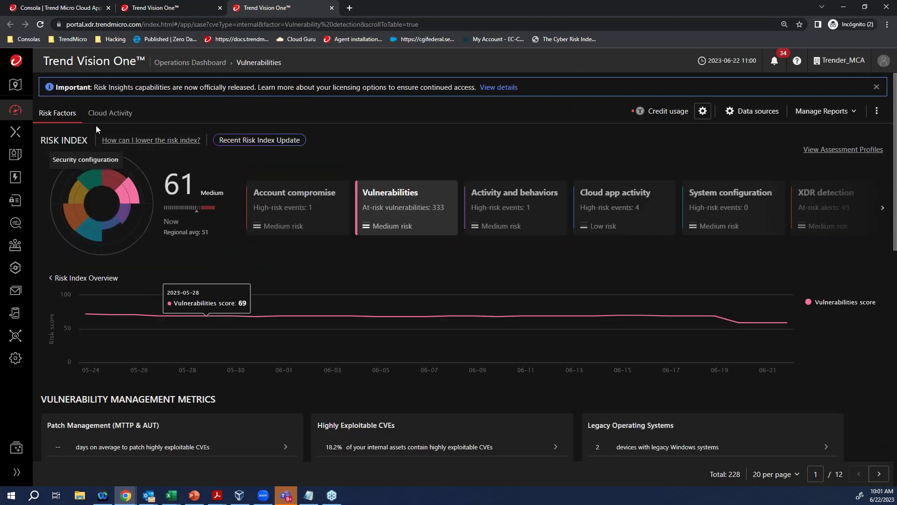
left_click(98, 121)
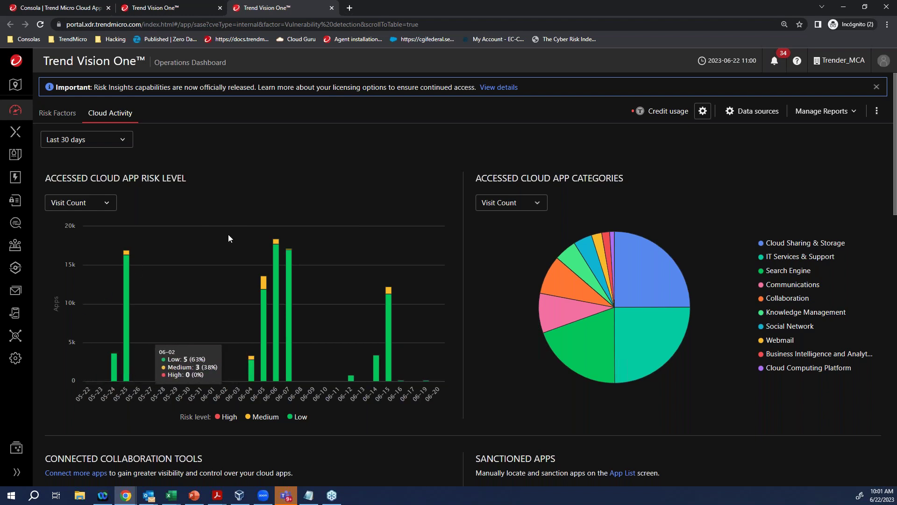
scroll(649, 175, "down", 1)
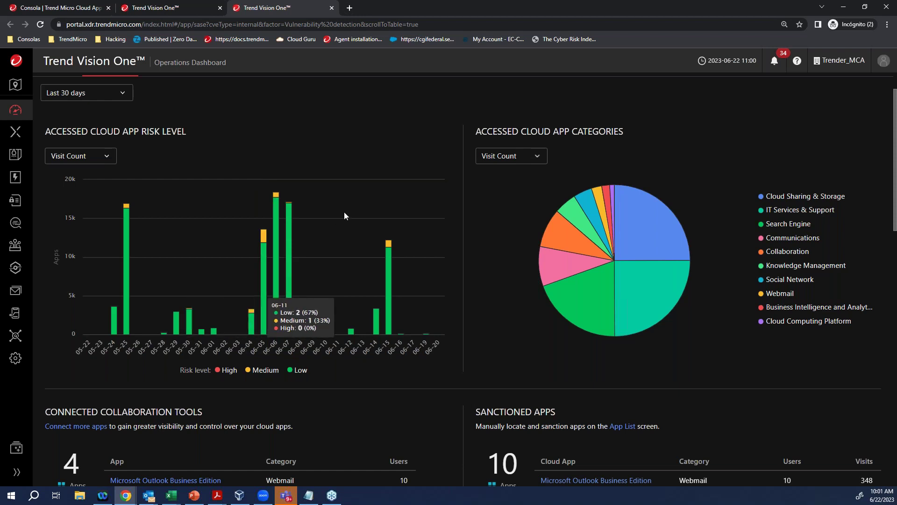
scroll(344, 211, "down", 1)
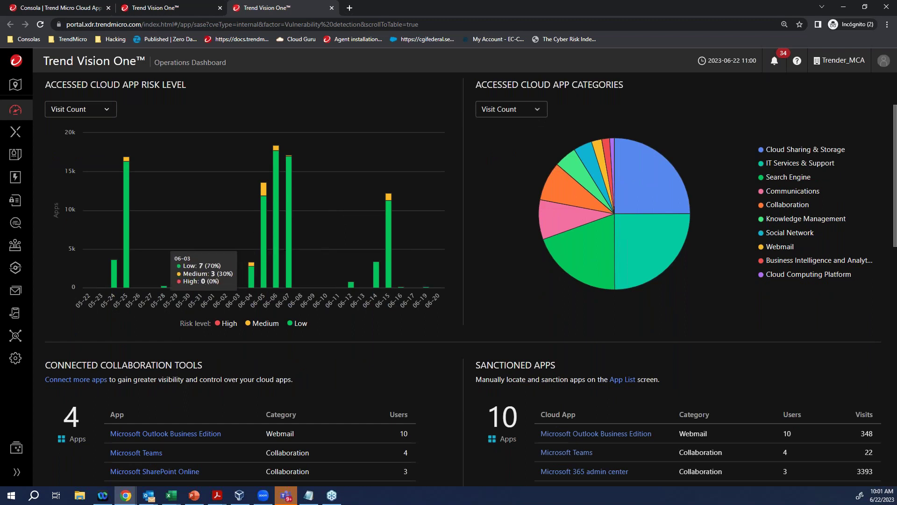
left_click_drag(187, 86, 92, 89)
mouse_move(395, 146)
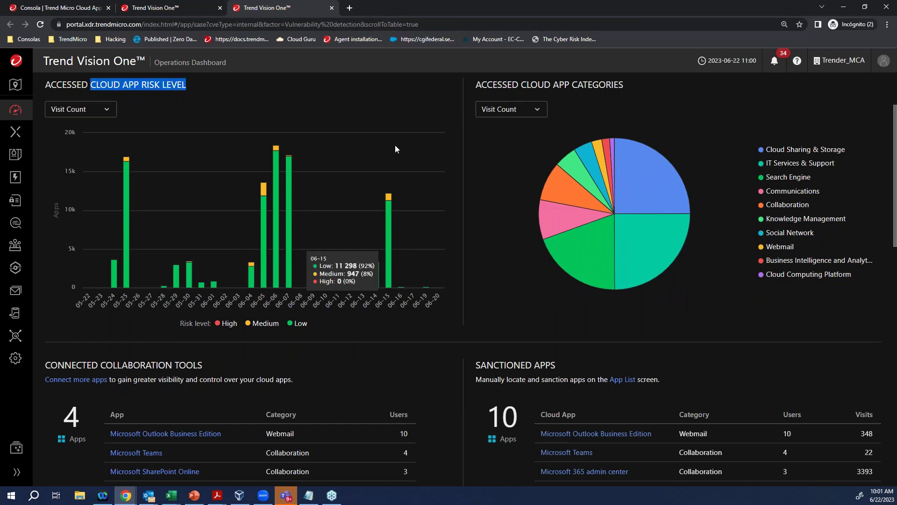
- Examine the accessed cloud app categories and the lists of connected collaboration tools and sanctioned apps
left_click_drag(625, 86, 485, 88)
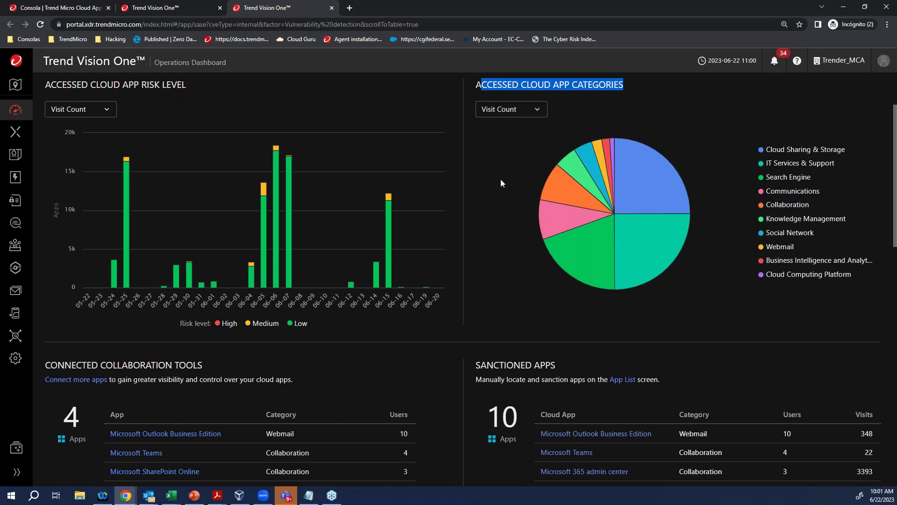
mouse_move(415, 199)
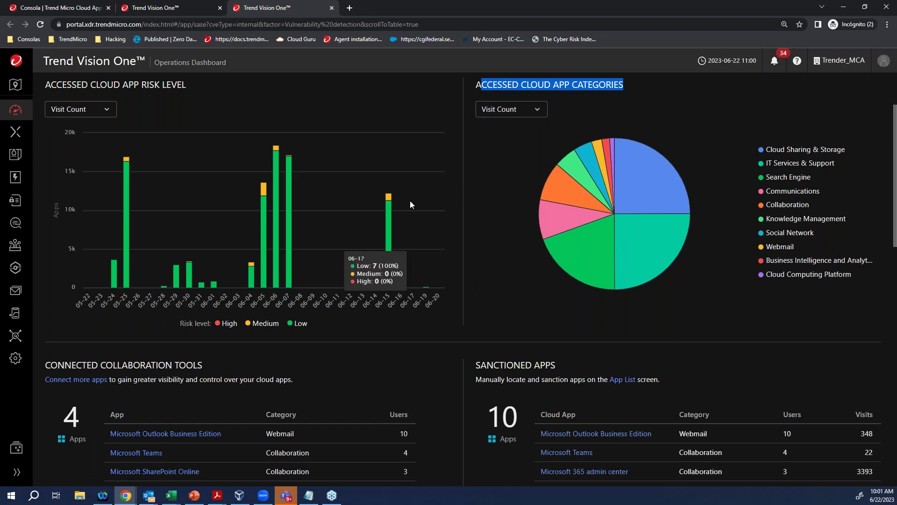
scroll(410, 204, "down", 1)
scroll(409, 202, "down", 1)
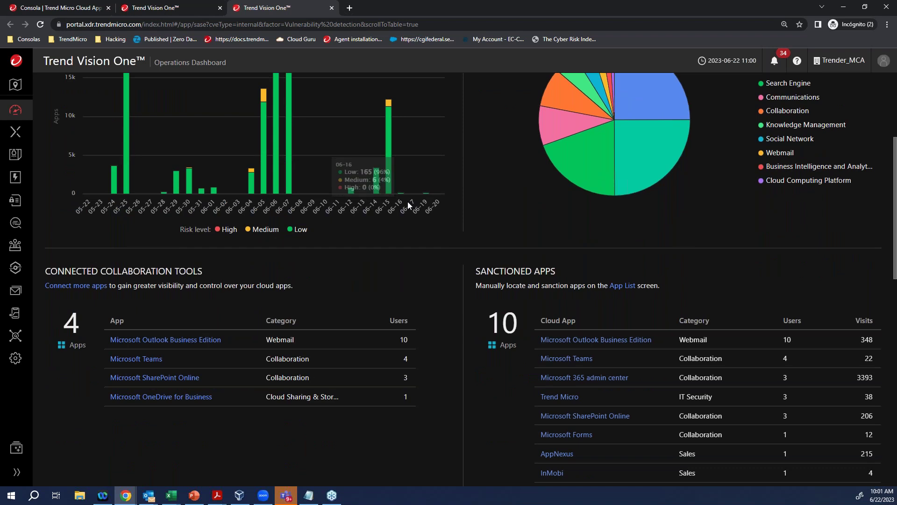
scroll(408, 203, "down", 1)
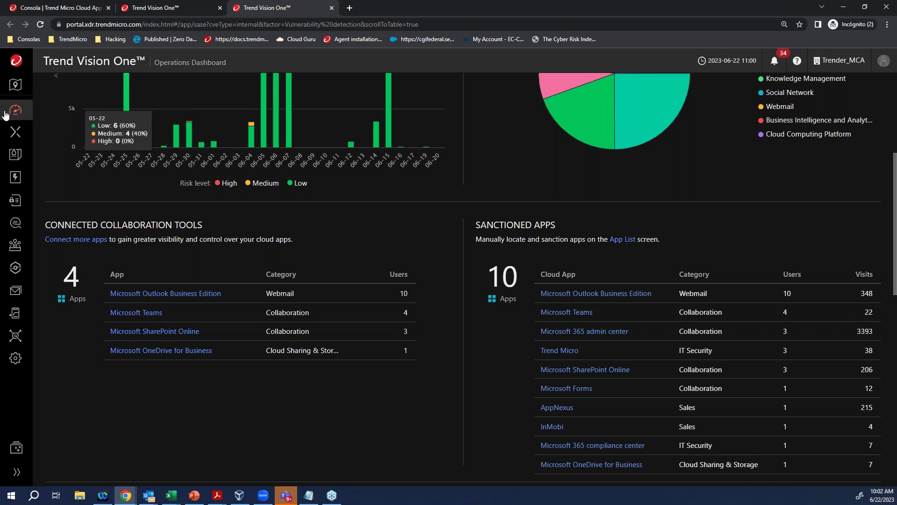
- Open Attack Surface Discovery and review the device overview, contributing data sources and device list
mouse_move(19, 117)
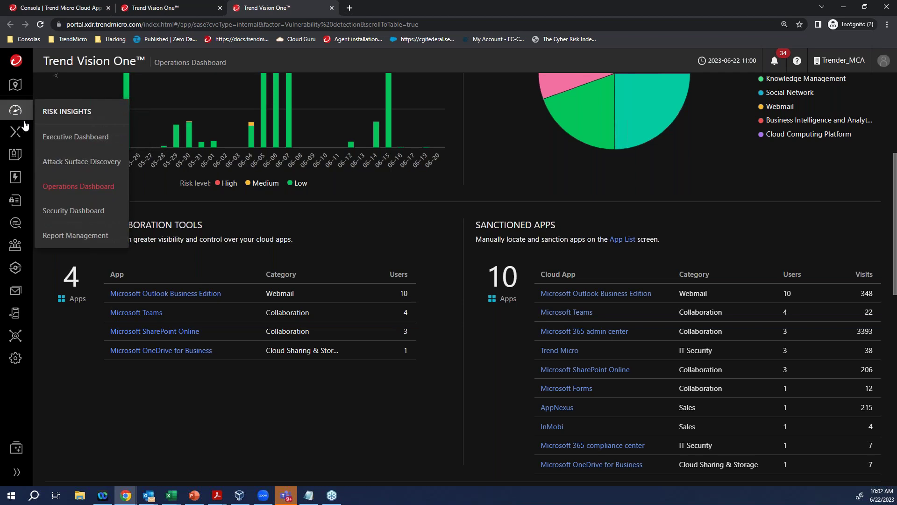
left_click(65, 161)
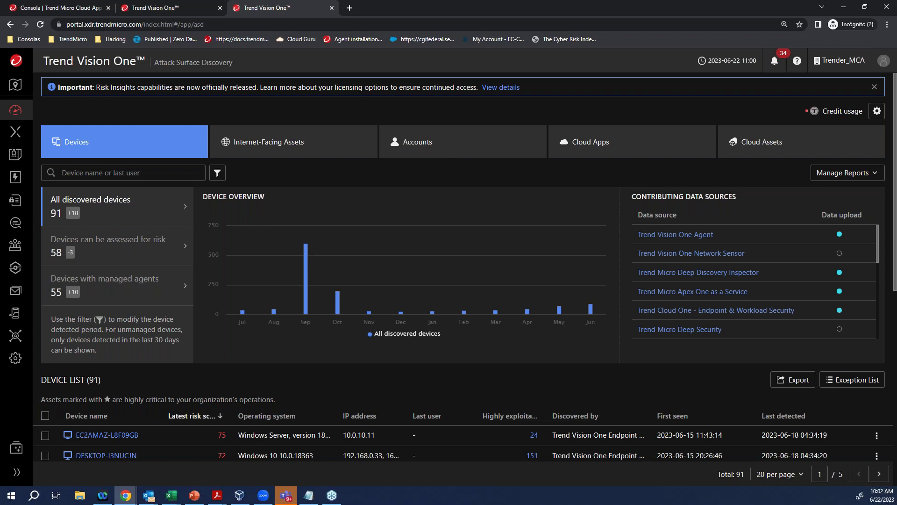
scroll(225, 285, "down", 1)
scroll(218, 289, "down", 1)
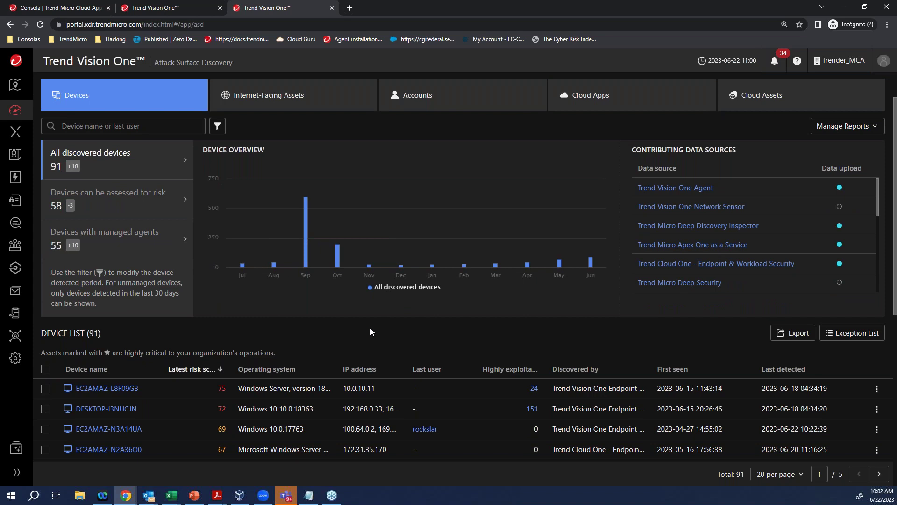
scroll(365, 332, "down", 1)
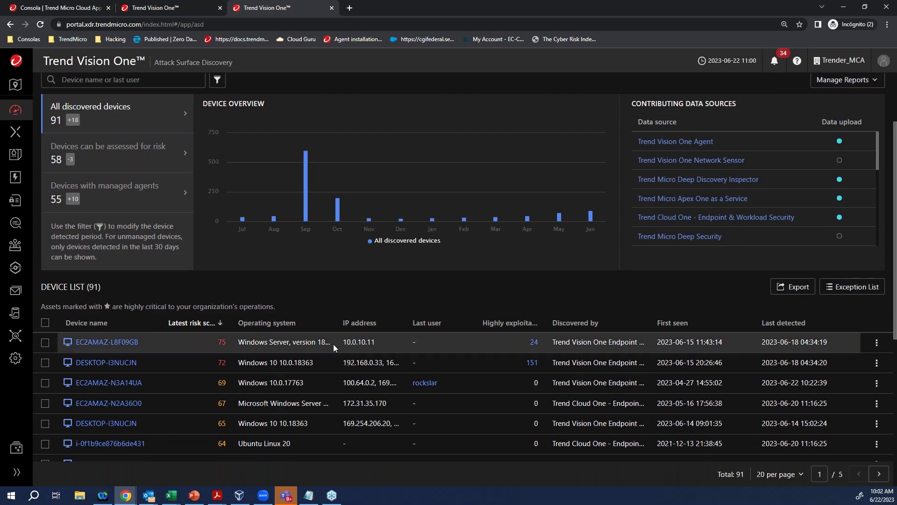
scroll(333, 344, "up", 1)
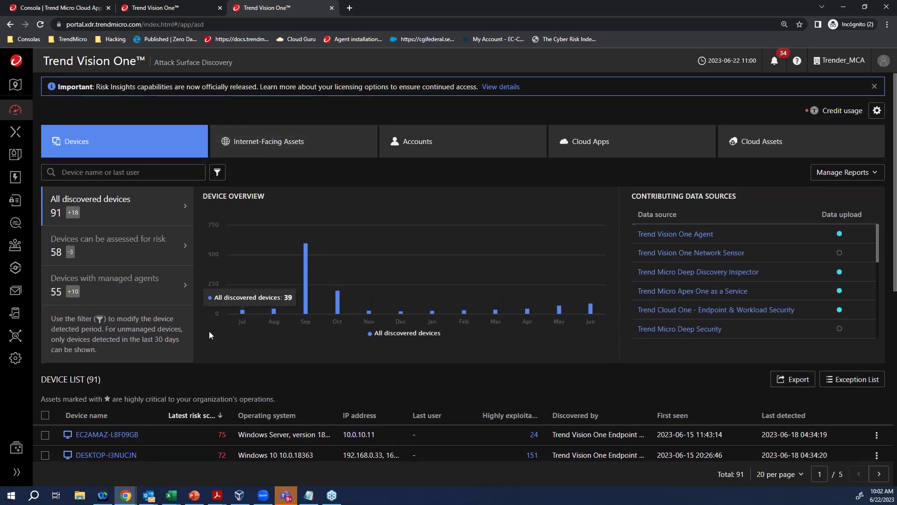
scroll(209, 331, "down", 2)
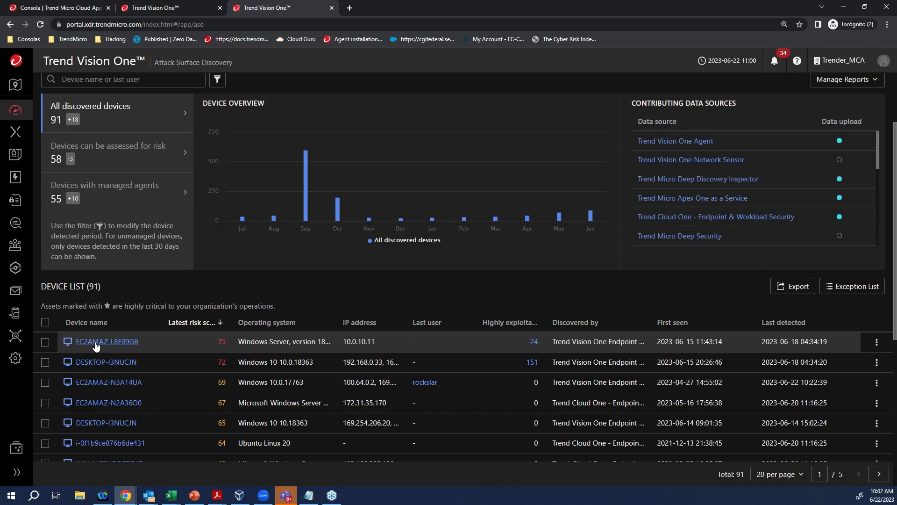
- Open the device EC2AMAZ-L8F09GB and examine its risk score and risk indicators
left_click(95, 344)
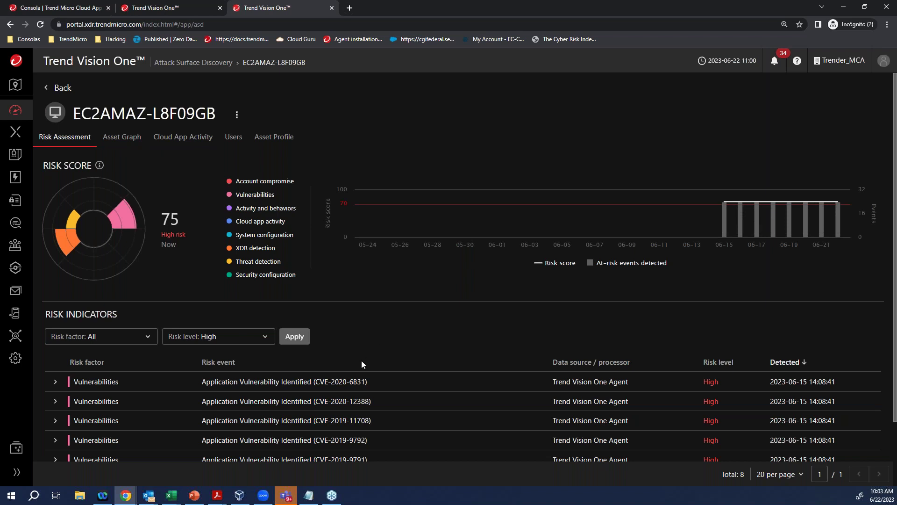
scroll(350, 350, "down", 1)
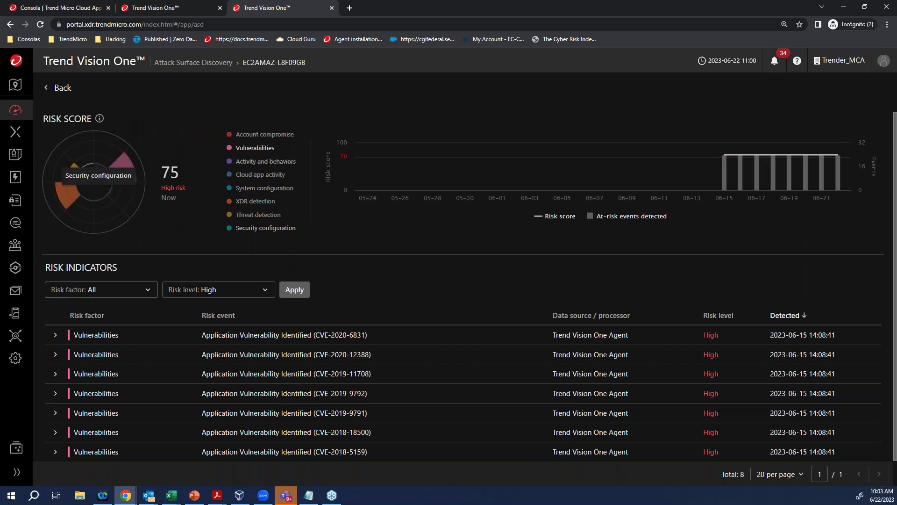
scroll(116, 138, "up", 1)
mouse_move(111, 135)
- Filter the device's risk indicators to the XDR detection risk factor at all risk levels
scroll(116, 369, "down", 2)
left_click(96, 260)
left_click(87, 295)
left_click(89, 263)
left_click(83, 315)
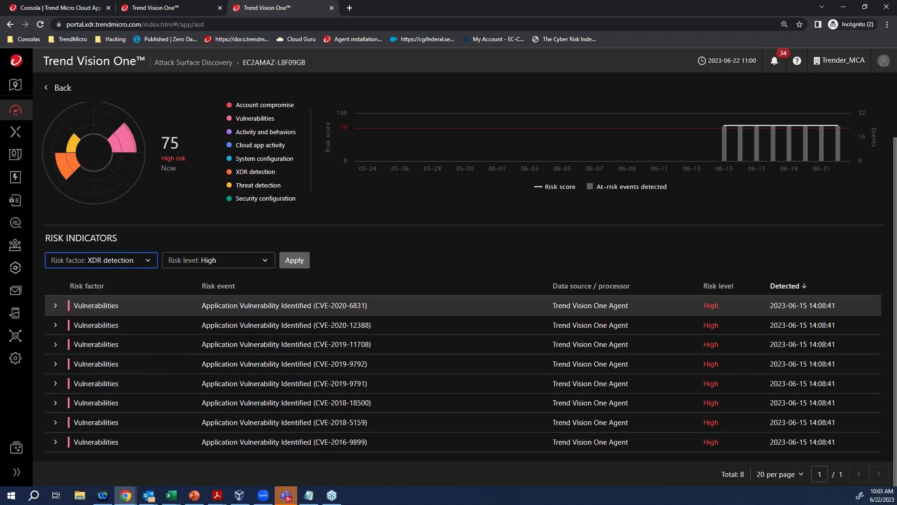
left_click(190, 261)
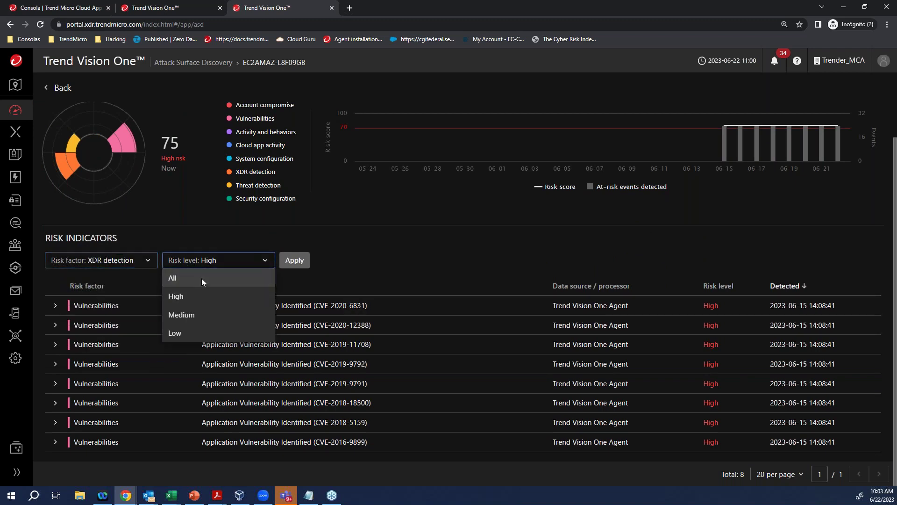
left_click(201, 279)
left_click(294, 260)
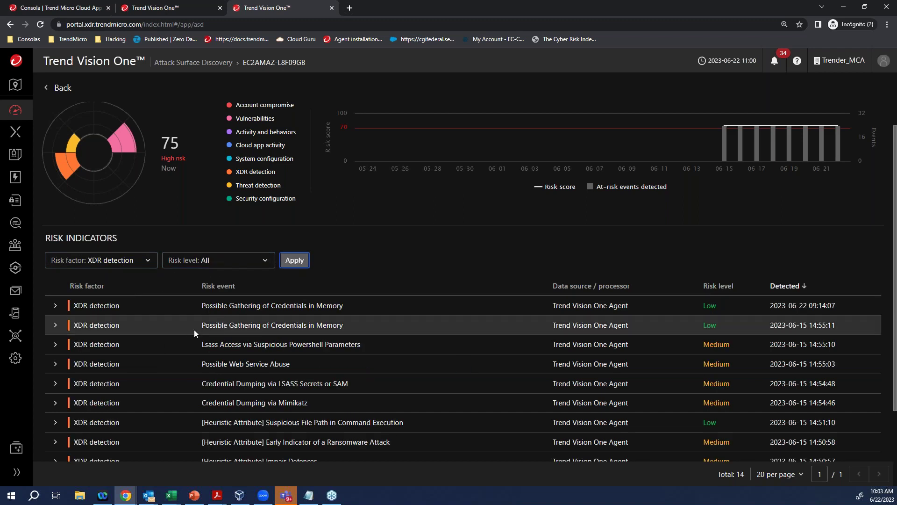
- Filter the risk indicators to Threat detection and expand the most recent Behavior Monitoring Violation to read its details
left_click(93, 261)
left_click(85, 335)
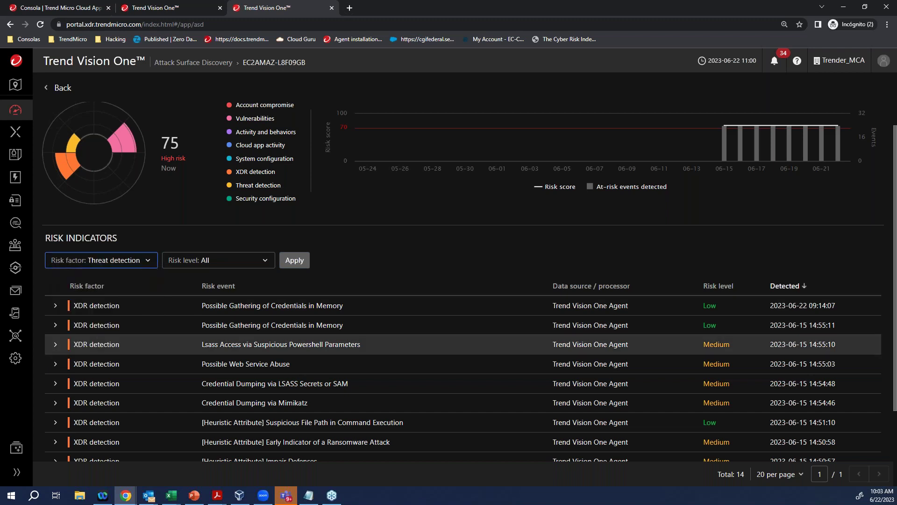
left_click(296, 262)
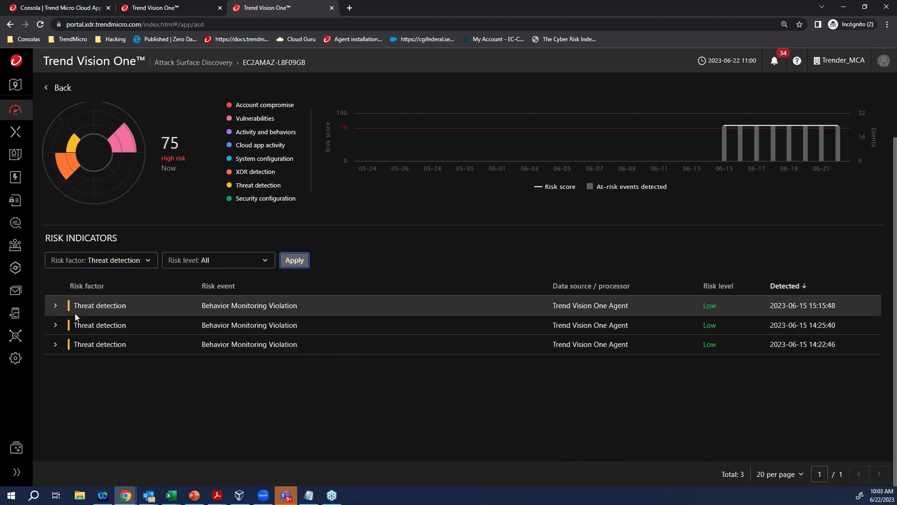
left_click(60, 307)
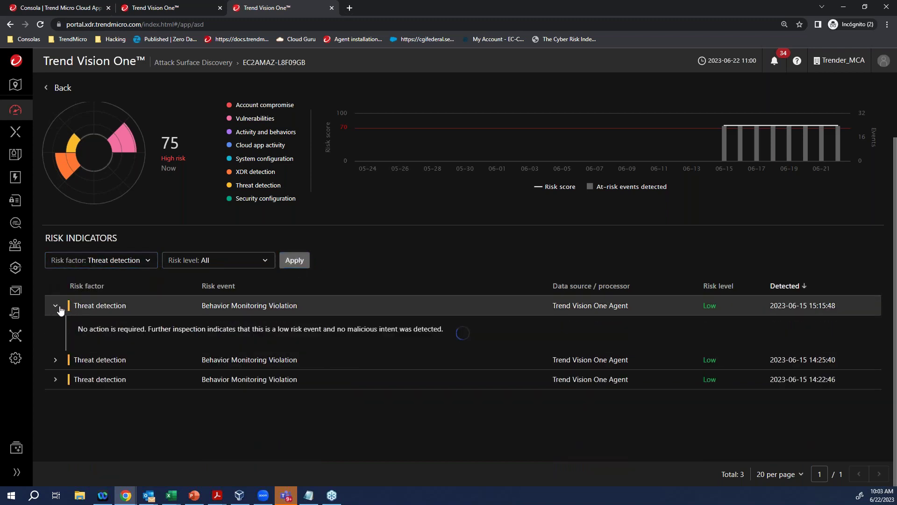
left_click(89, 263)
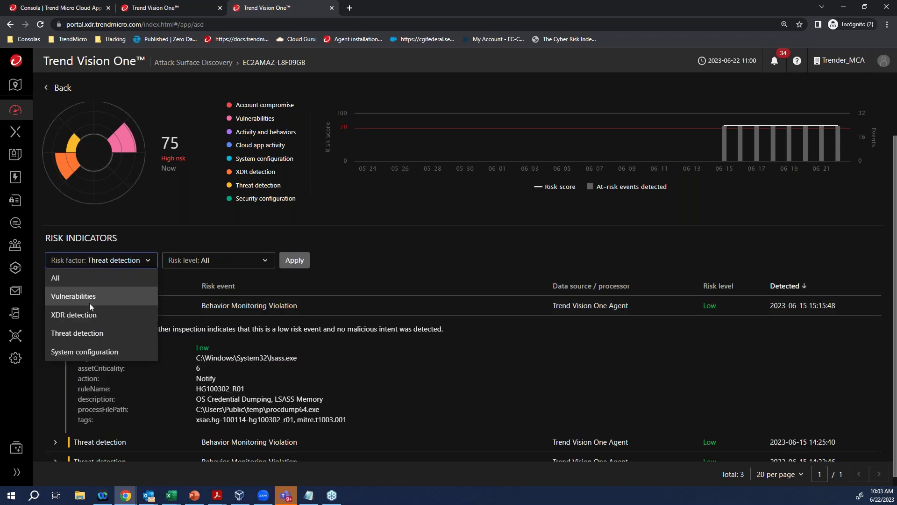
left_click(397, 306)
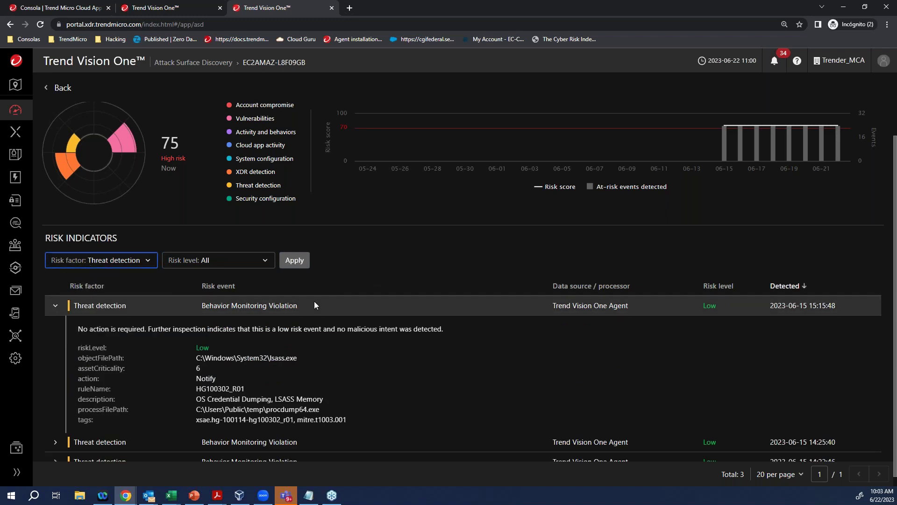
scroll(314, 300, "up", 2)
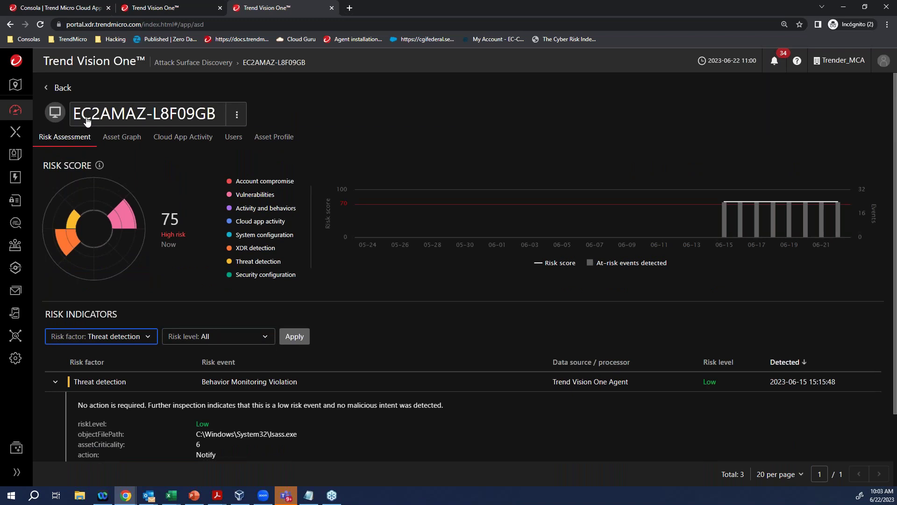
- View the device's asset graph and examine its cloud app activity charts
mouse_move(88, 125)
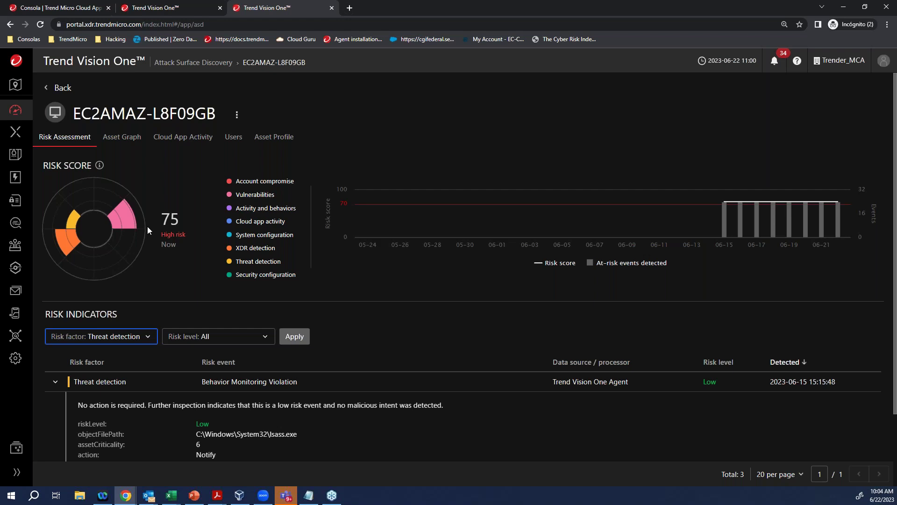
left_click(119, 137)
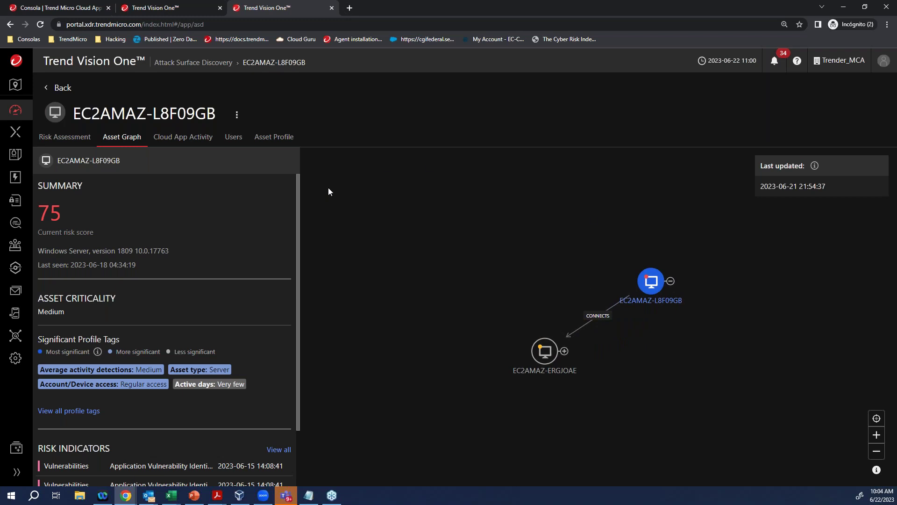
left_click(201, 140)
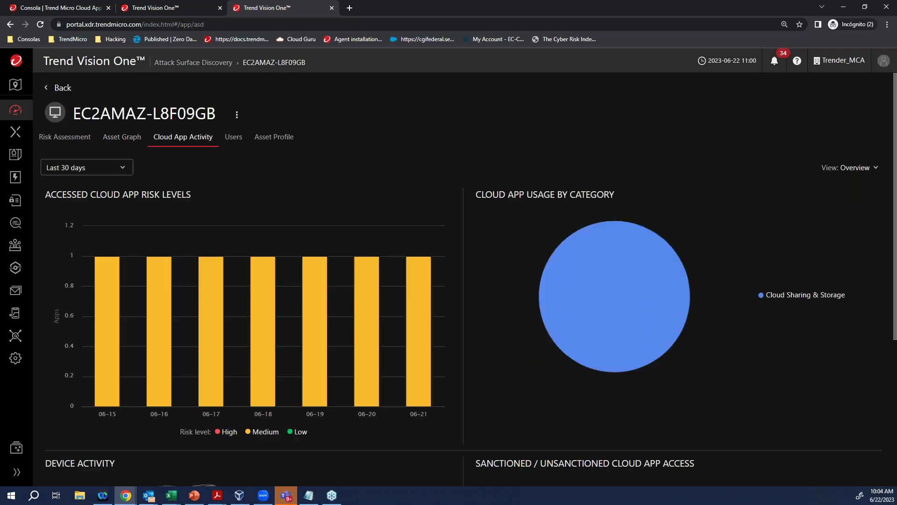
scroll(240, 206, "down", 3)
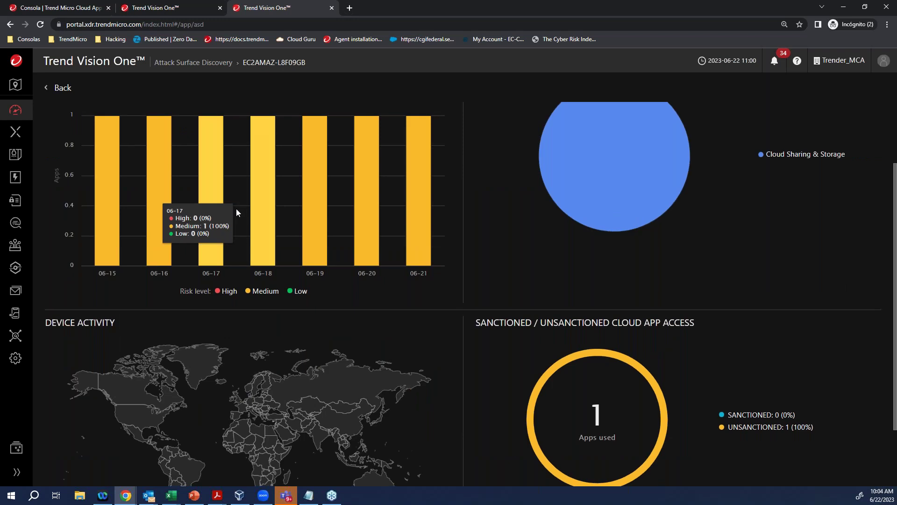
scroll(236, 208, "up", 2)
scroll(232, 214, "up", 1)
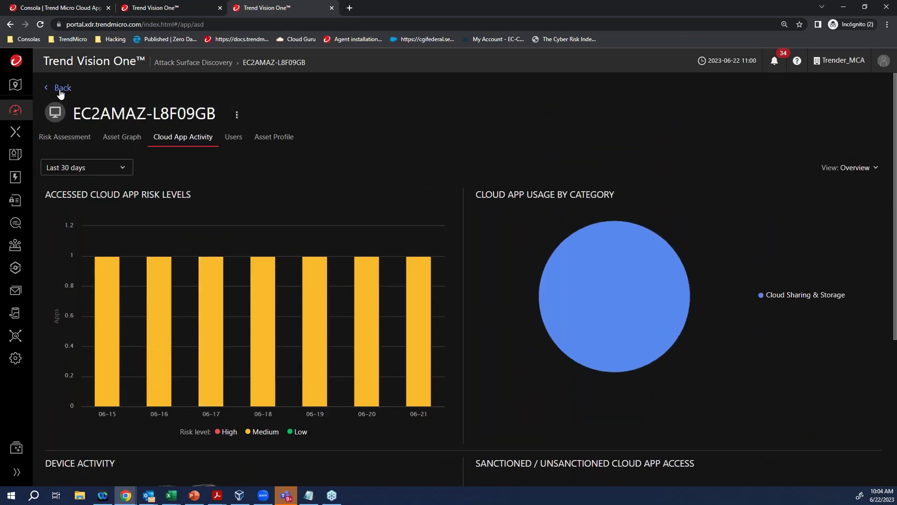
- Return to the Attack Surface Discovery overview and review the internet-facing assets and the domain account list
left_click(61, 88)
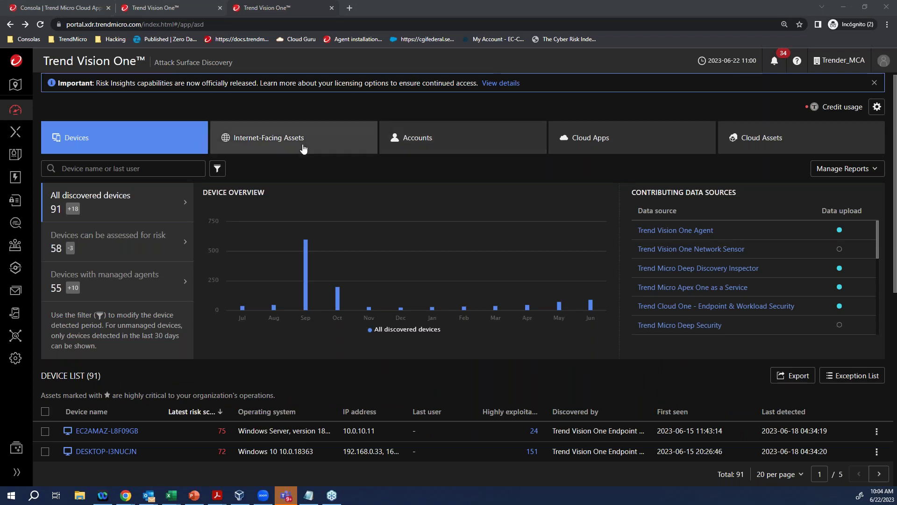
left_click(326, 143)
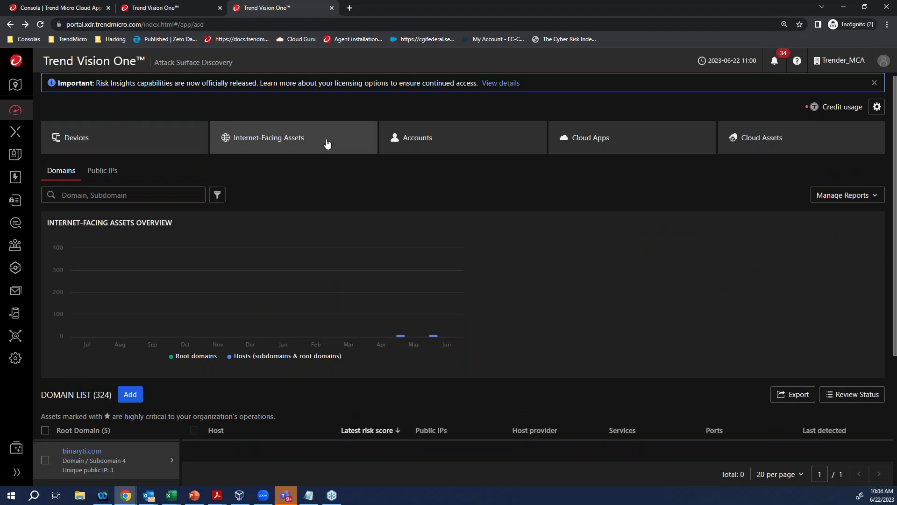
left_click(428, 141)
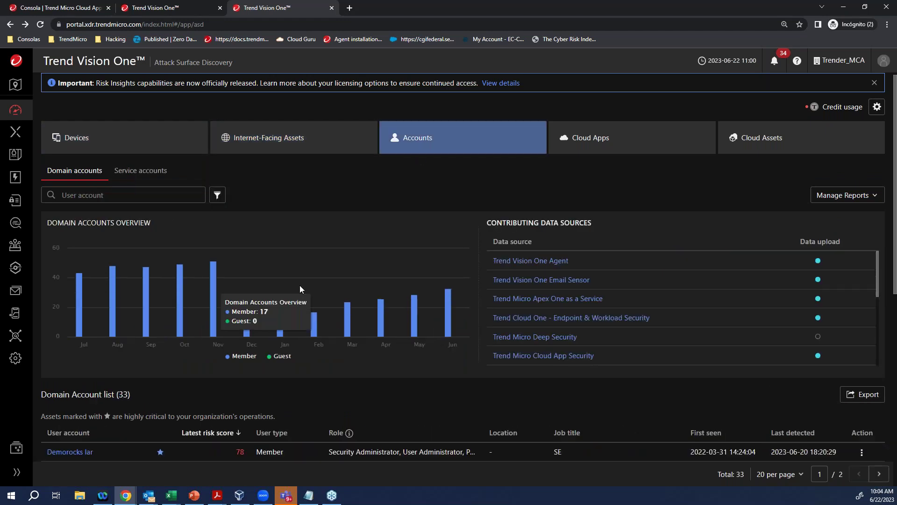
scroll(286, 306, "down", 1)
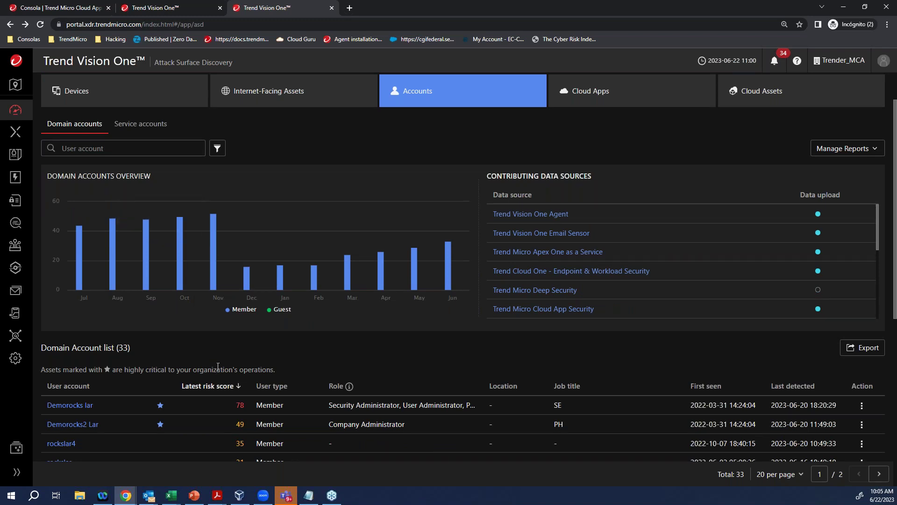
- Open the domain account with the highest risk score and examine its risk score and activity by location
left_click(70, 405)
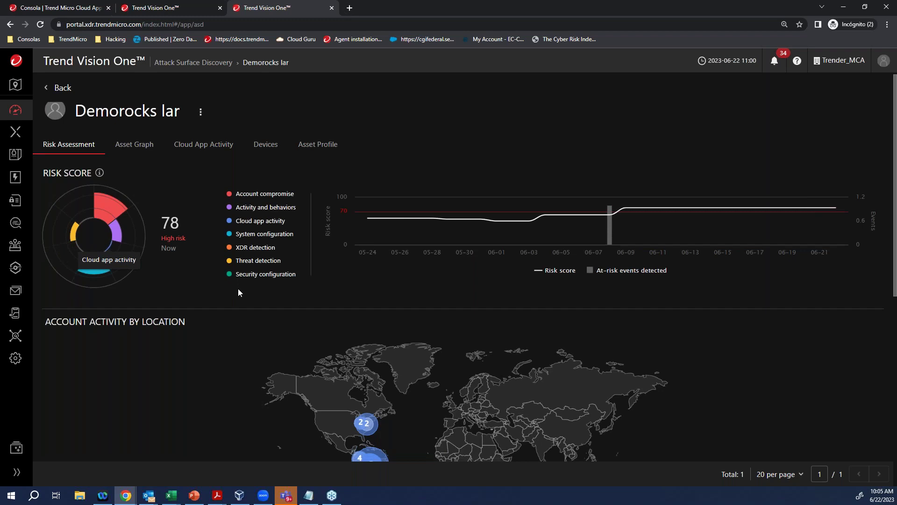
scroll(238, 288, "down", 3)
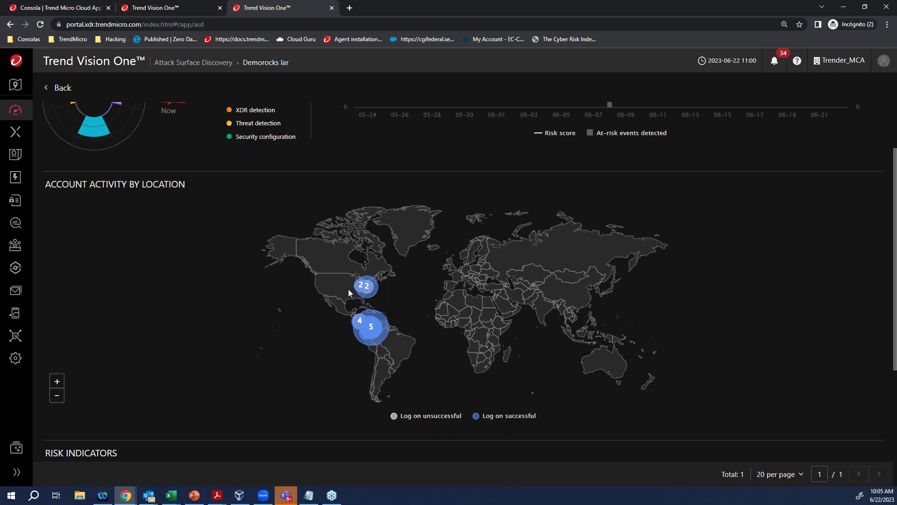
scroll(293, 301, "down", 3)
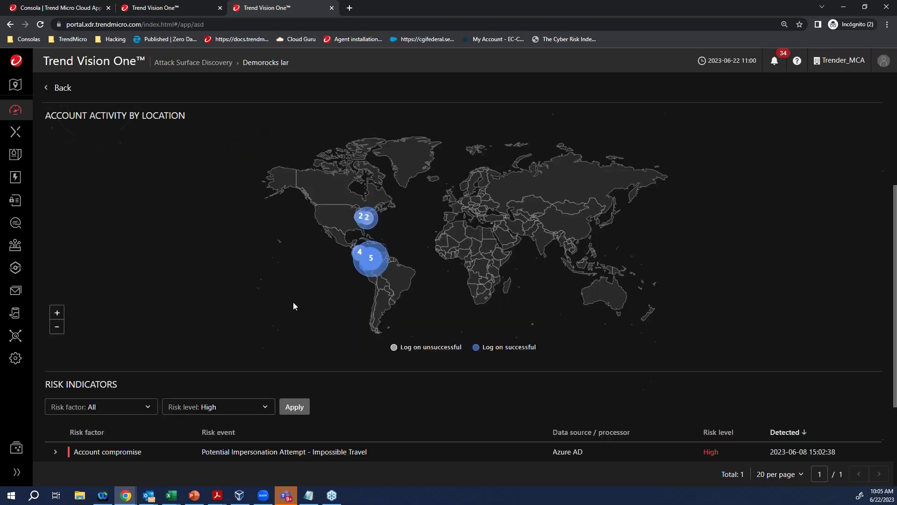
- Filter the account's risk indicators to show all risk factors and all risk levels
left_click(123, 336)
left_click(121, 350)
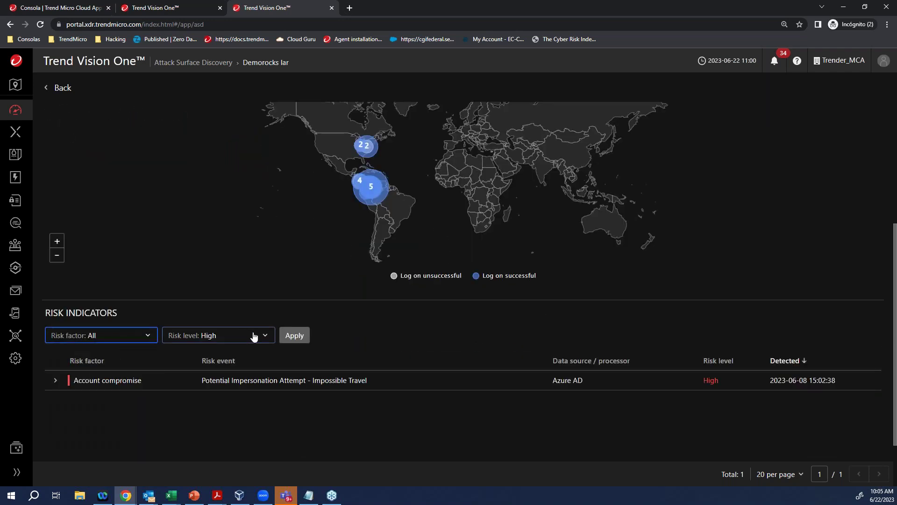
left_click(253, 336)
left_click(182, 352)
left_click(294, 335)
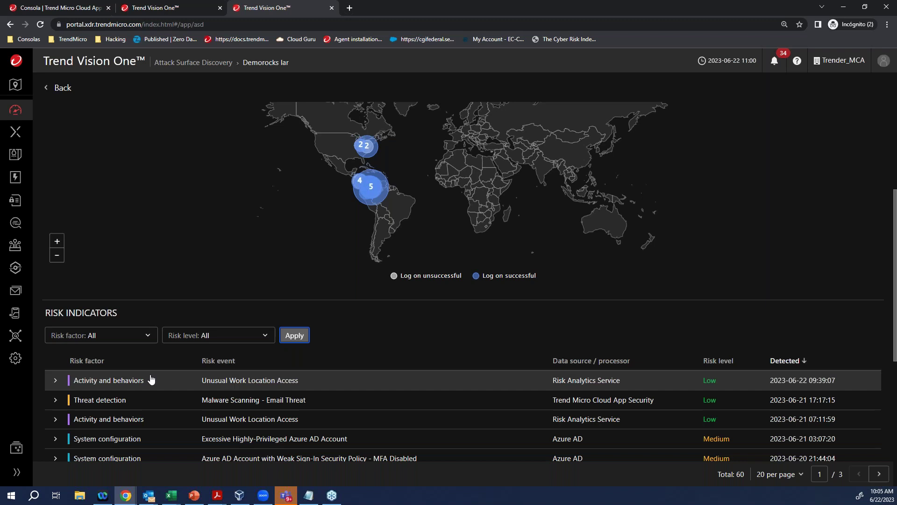
- Examine the account's list of risk events, covering their risk factors, data sources and risk levels
scroll(151, 379, "down", 1)
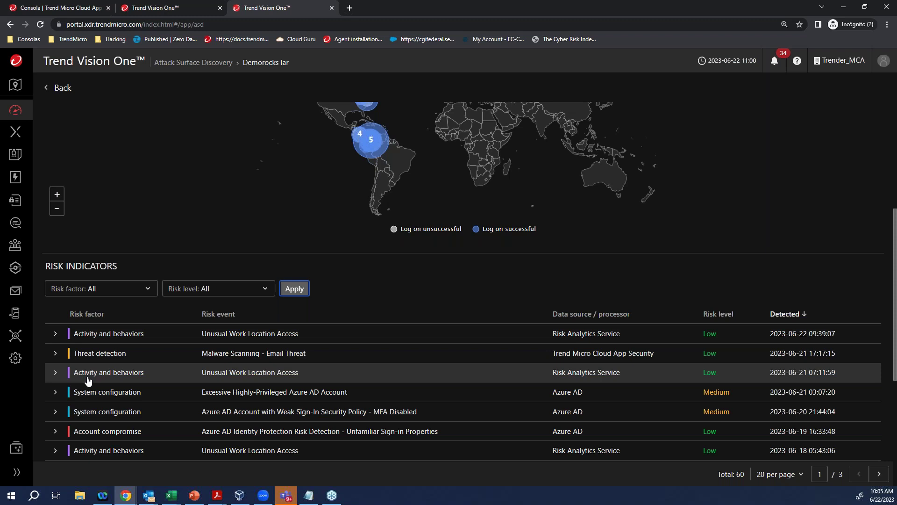
scroll(86, 381, "down", 1)
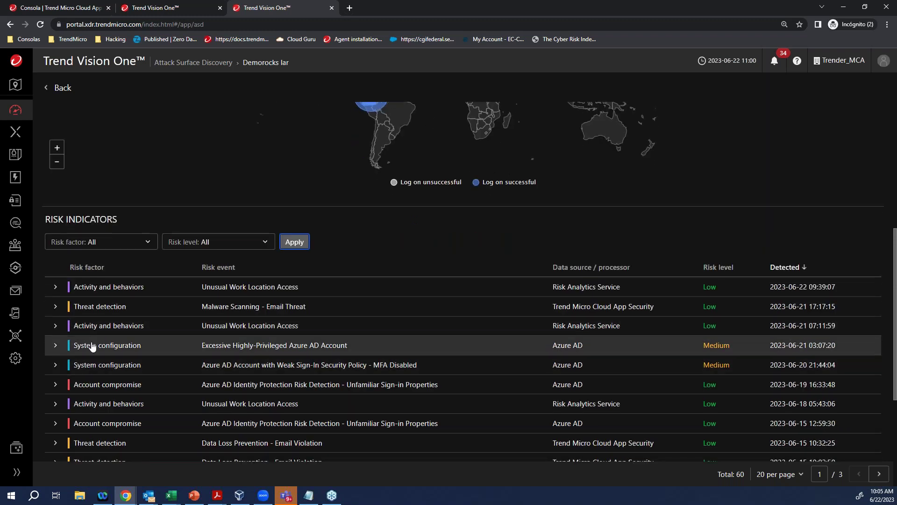
scroll(91, 348, "down", 2)
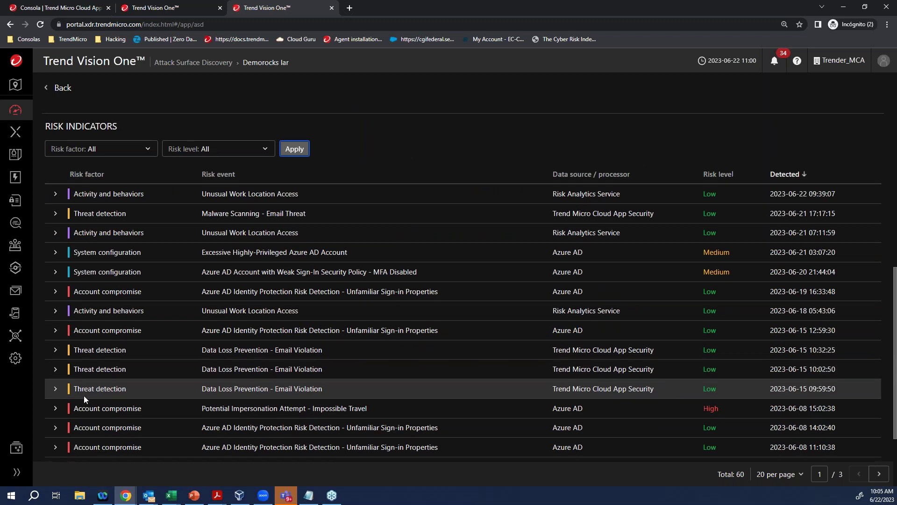
scroll(83, 396, "up", 4)
scroll(136, 133, "up", 5)
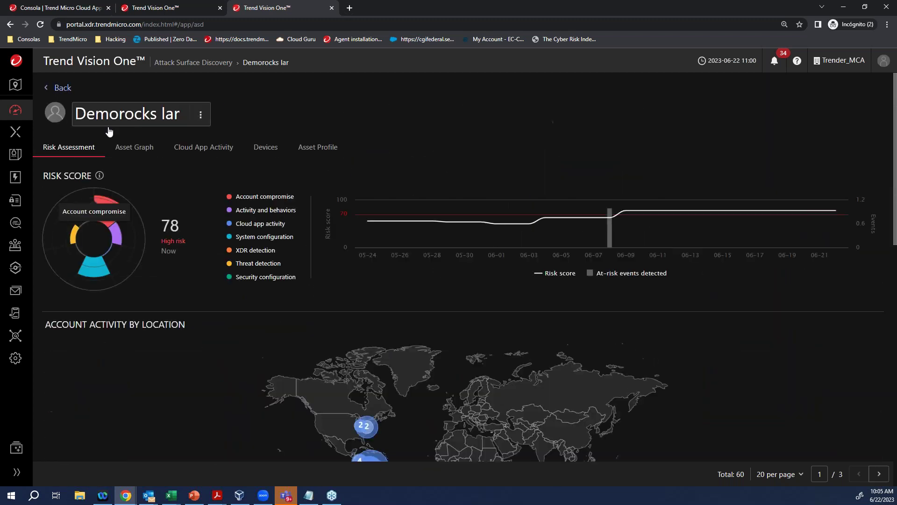
- Open the account's asset graph and inspect the managed accounts, the ubuntu device, and the used and managed cloud app groups
left_click(133, 148)
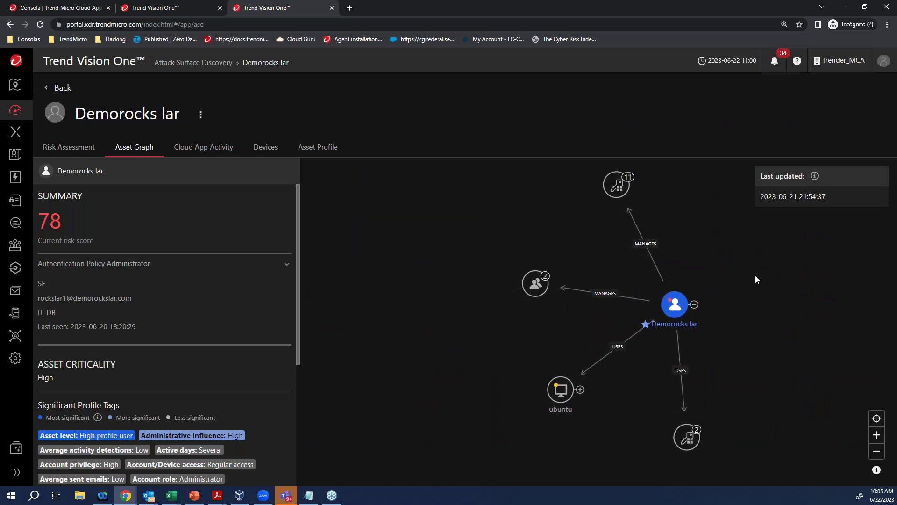
left_click(620, 184)
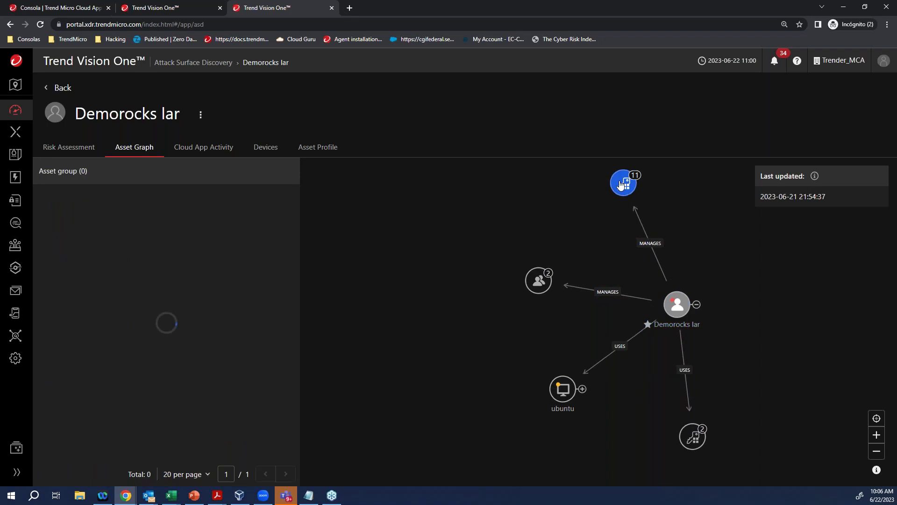
left_click(671, 312)
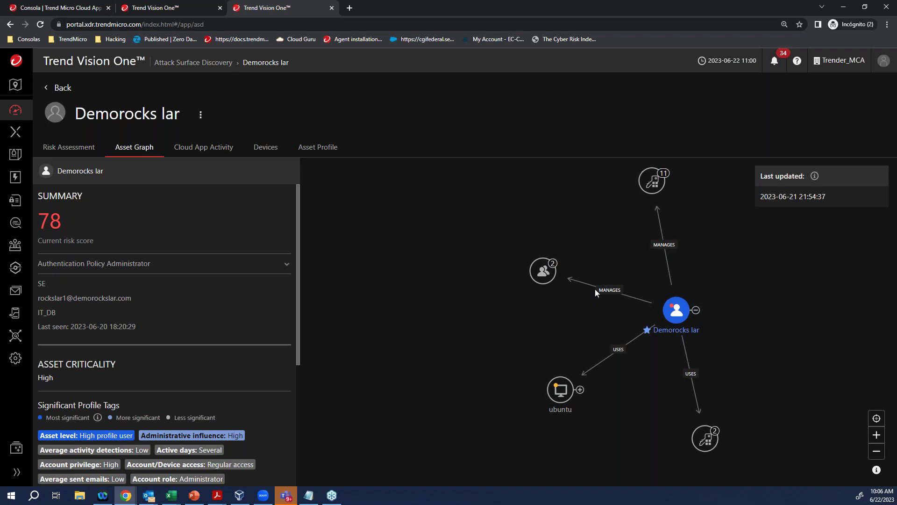
left_click(545, 276)
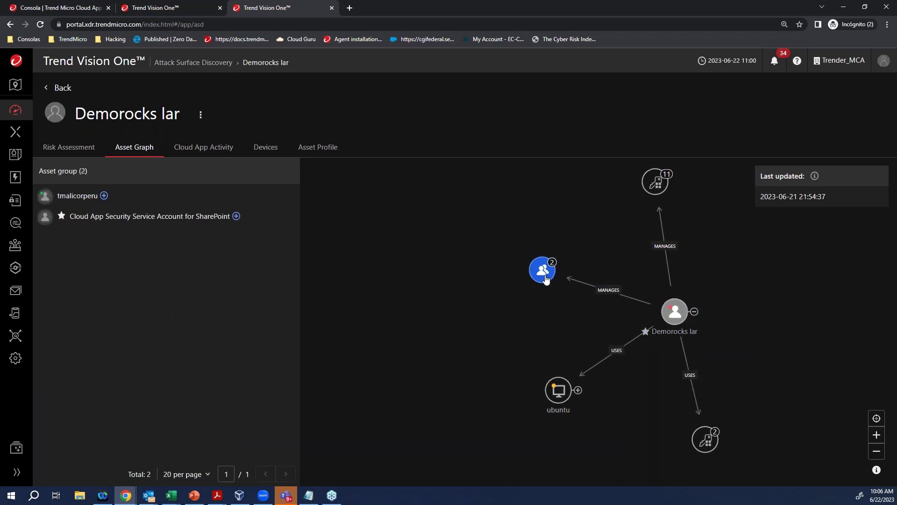
left_click(558, 390)
left_click(711, 447)
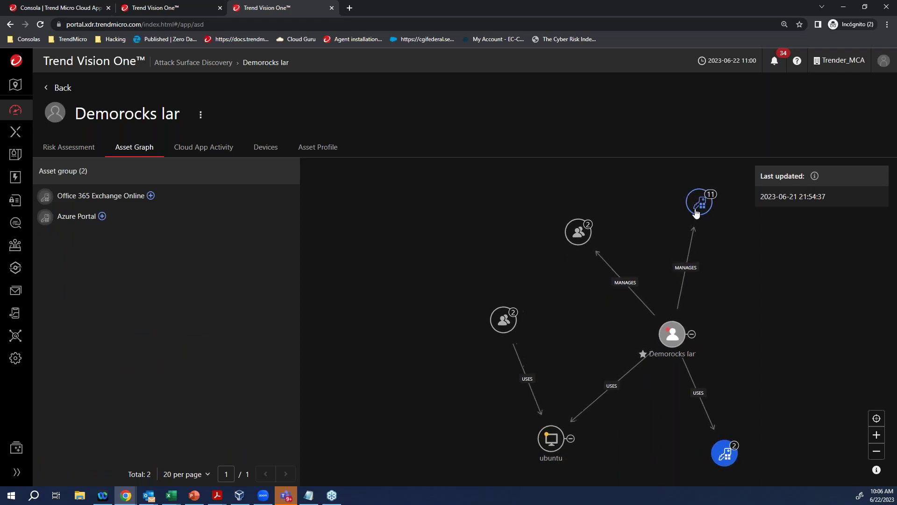
left_click(694, 211)
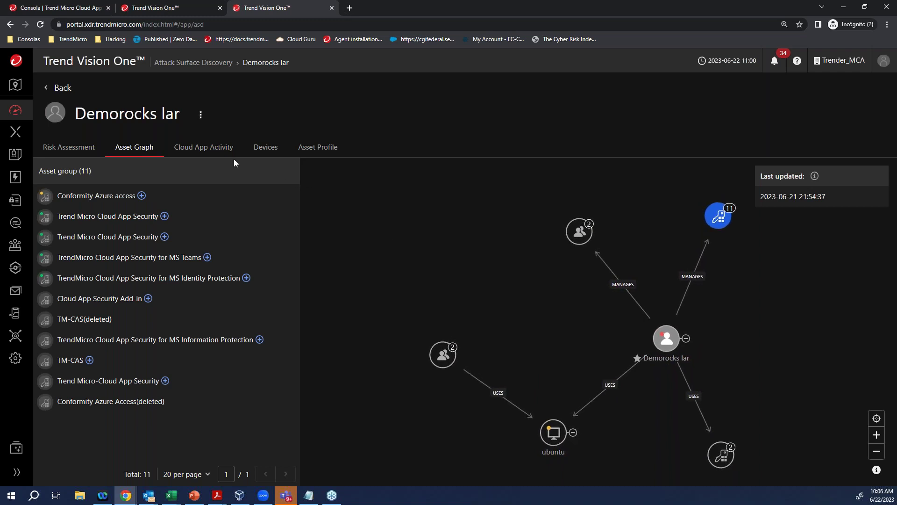
- Show the account's cloud app activity and review its risk level and usage category charts
left_click(201, 146)
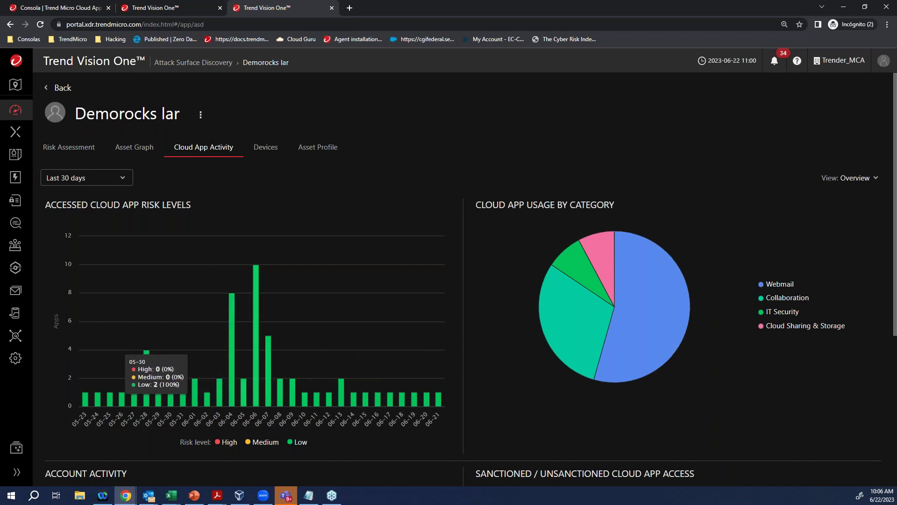
scroll(264, 234, "down", 5)
scroll(265, 234, "up", 5)
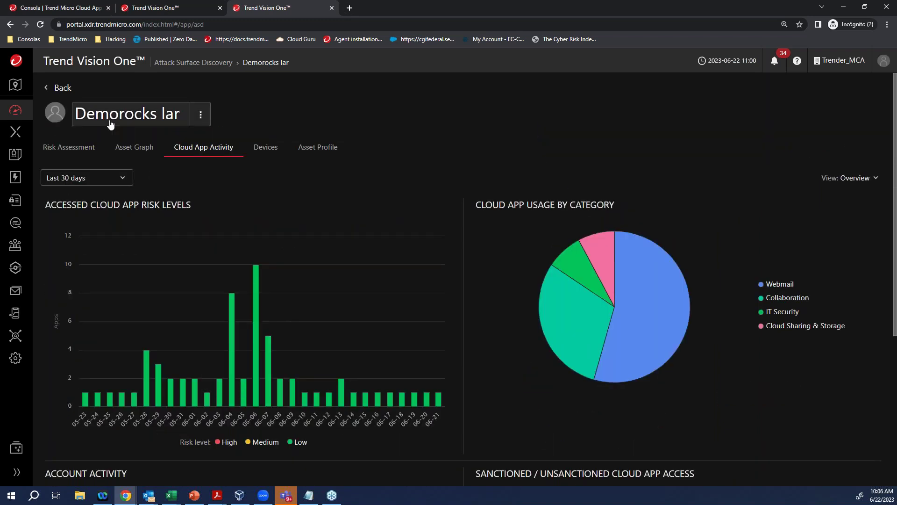
- Show the devices associated with the account and check the ubuntu device's operating system
left_click(266, 147)
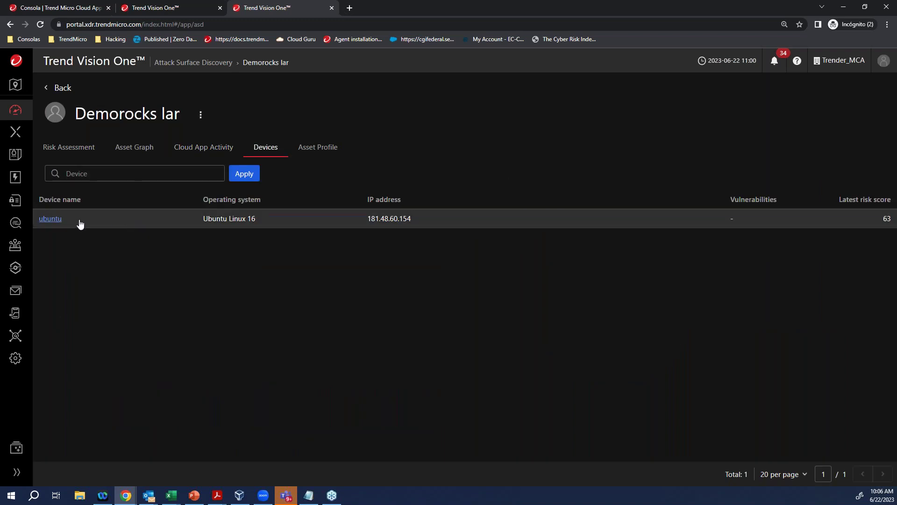
left_click_drag(216, 223, 221, 222)
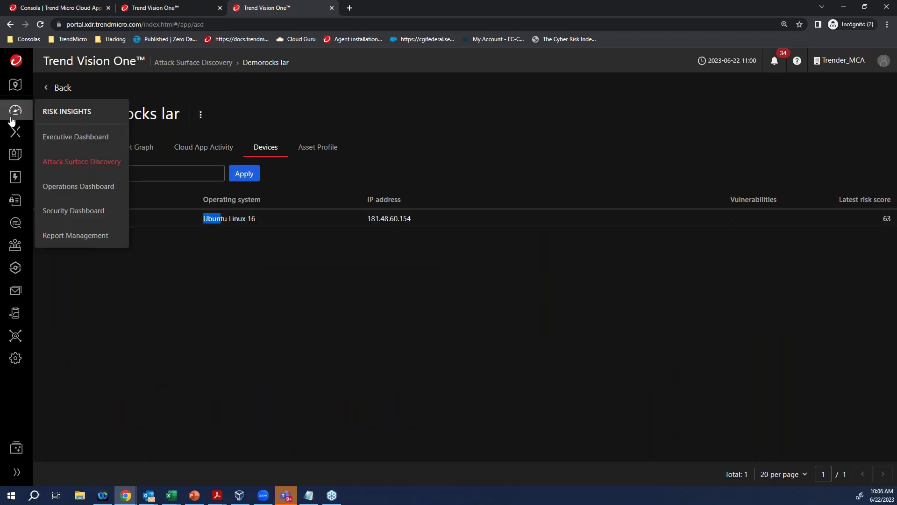
- Go to the XDR Workbench, dismiss the simulation welcome screen and open the "Credential Dumping via Mimikatz" alert
left_click(17, 472)
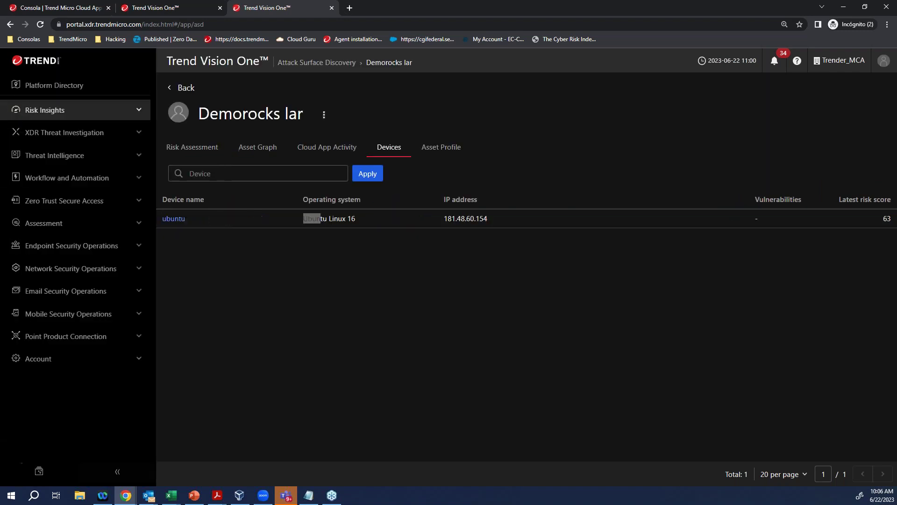
left_click(44, 132)
left_click(53, 181)
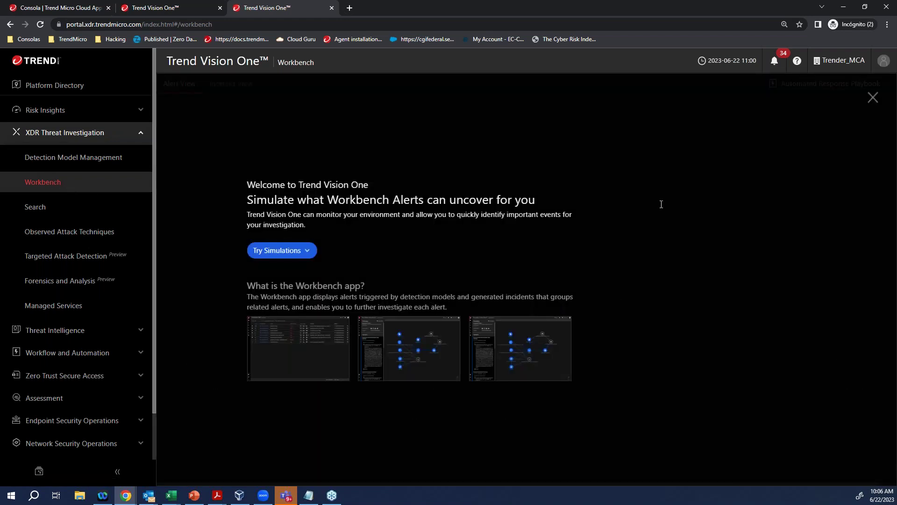
left_click(872, 97)
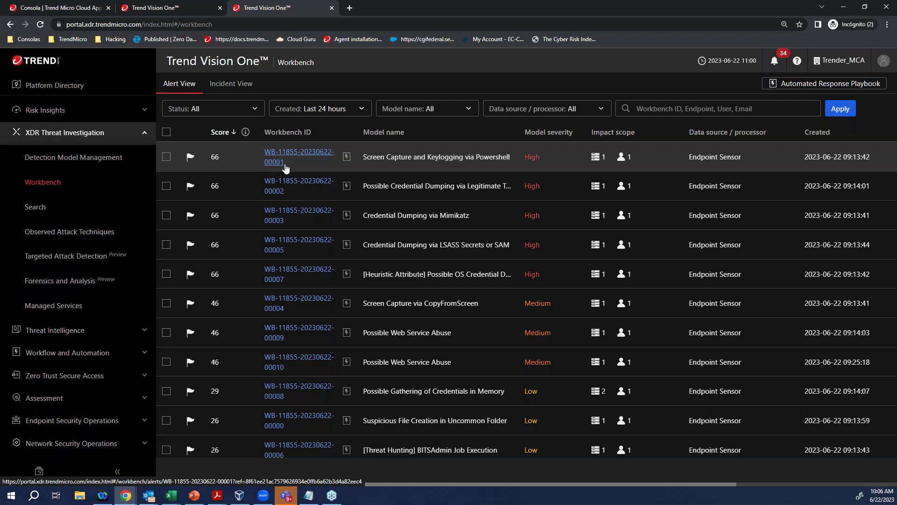
left_click(285, 215)
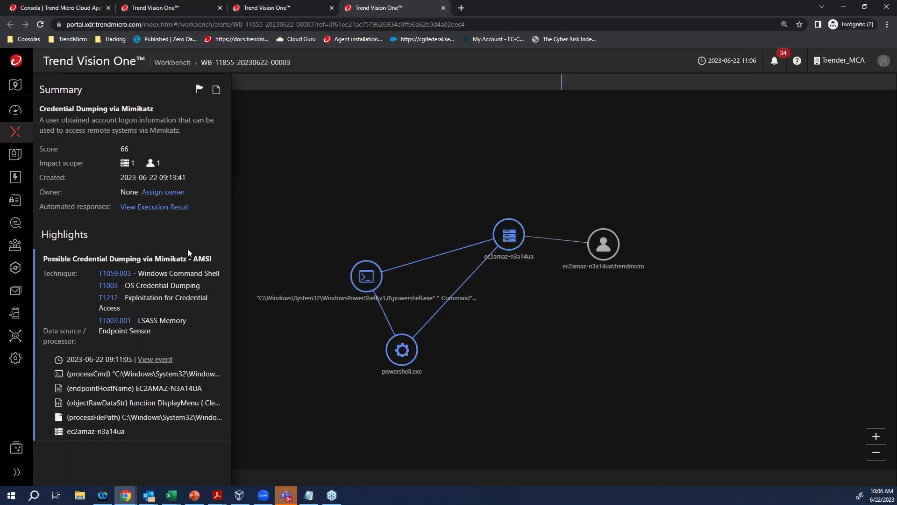
- Open Campaign Intelligence and review the top targeted countries and industries and the list of tracked threats
mouse_move(15, 132)
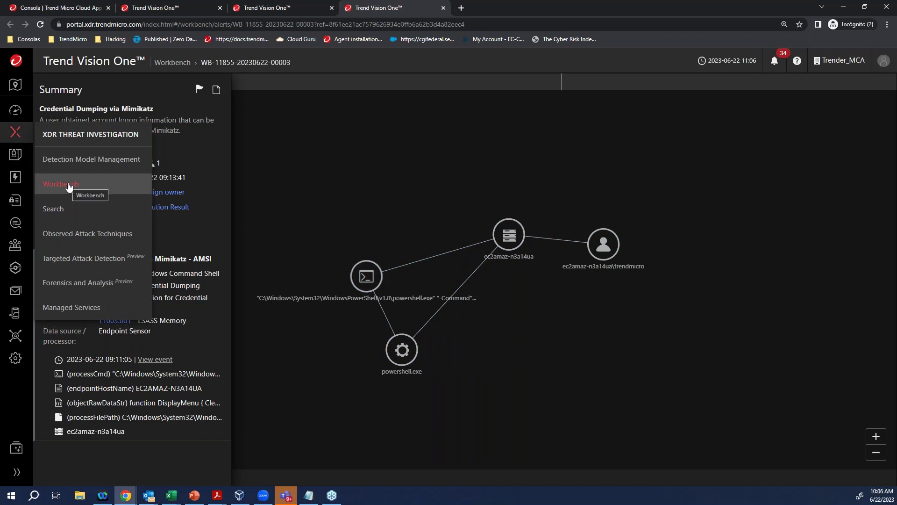
mouse_move(16, 154)
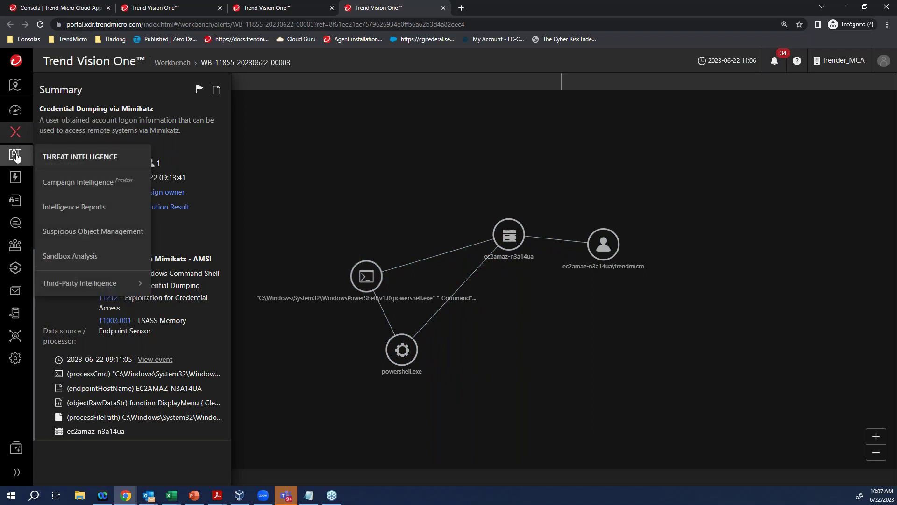
left_click(75, 185)
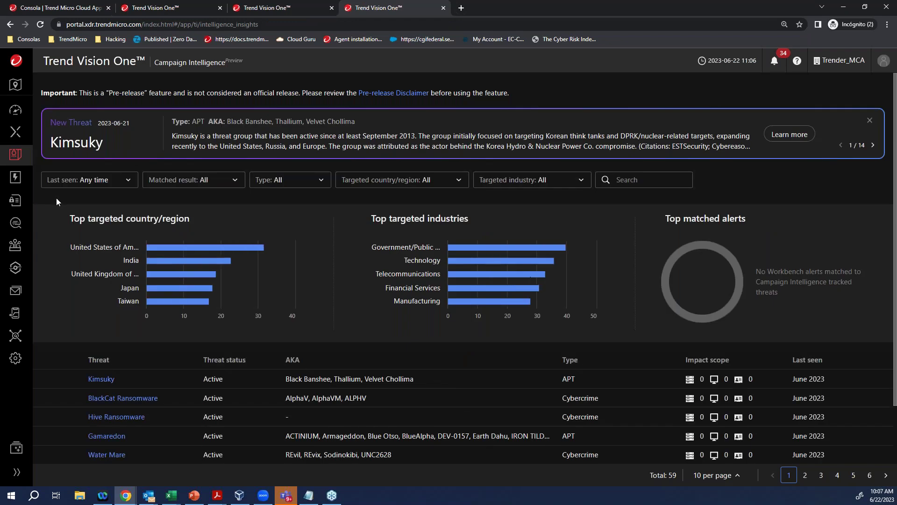
mouse_move(222, 242)
scroll(265, 349, "down", 1)
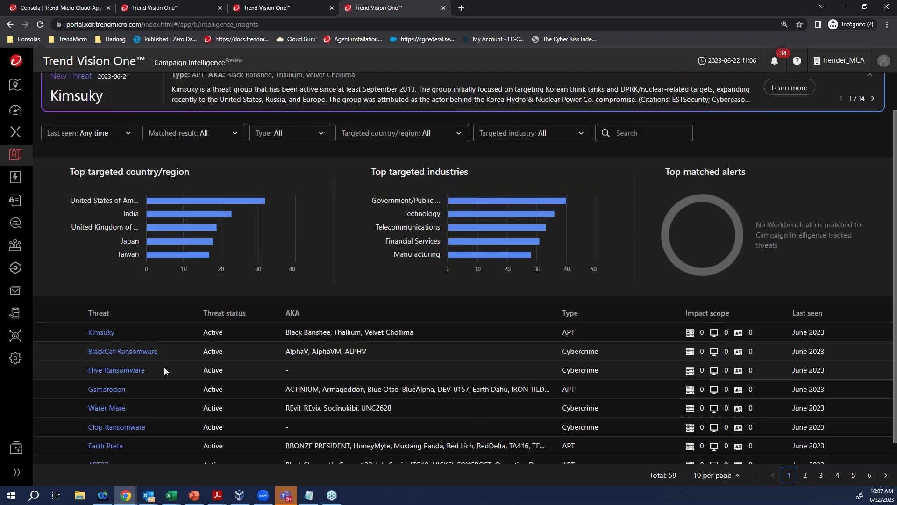
scroll(120, 362, "down", 1)
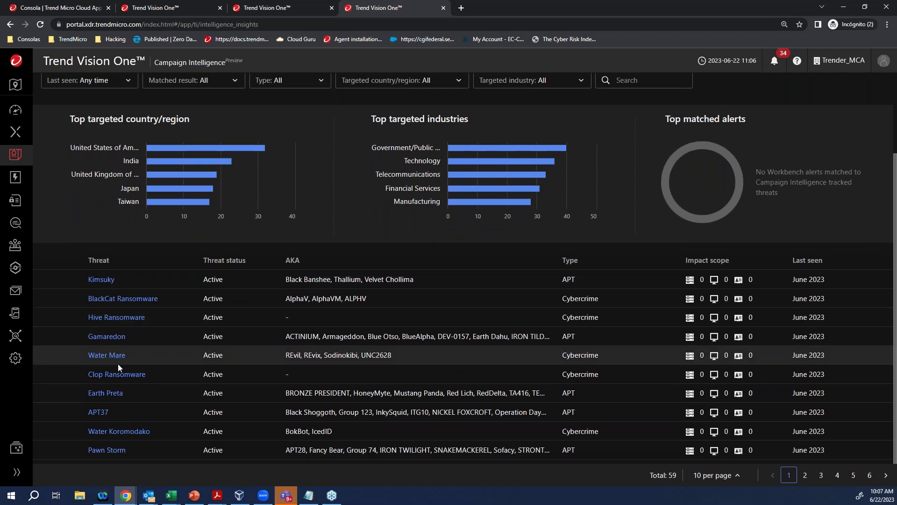
scroll(106, 366, "up", 2)
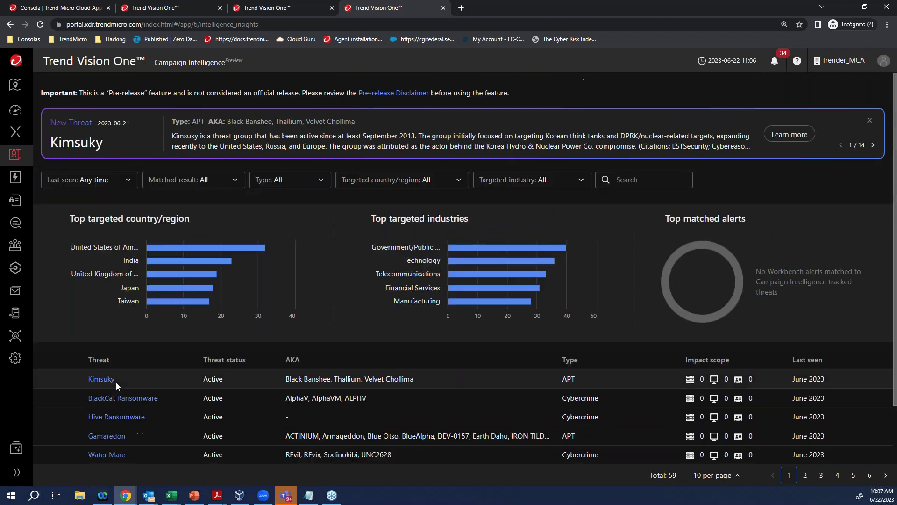
- Open the curated Intelligence Reports and look through the report names, campaigns and sources
left_click(17, 472)
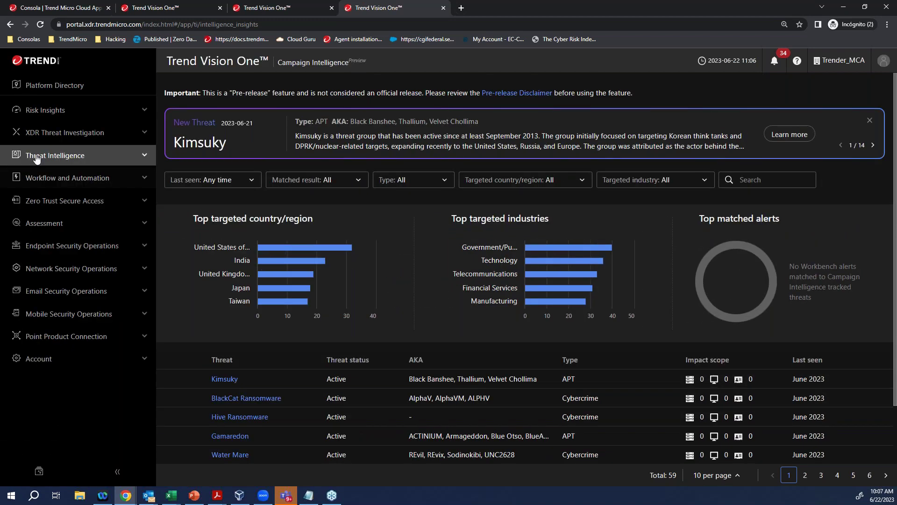
left_click(31, 206)
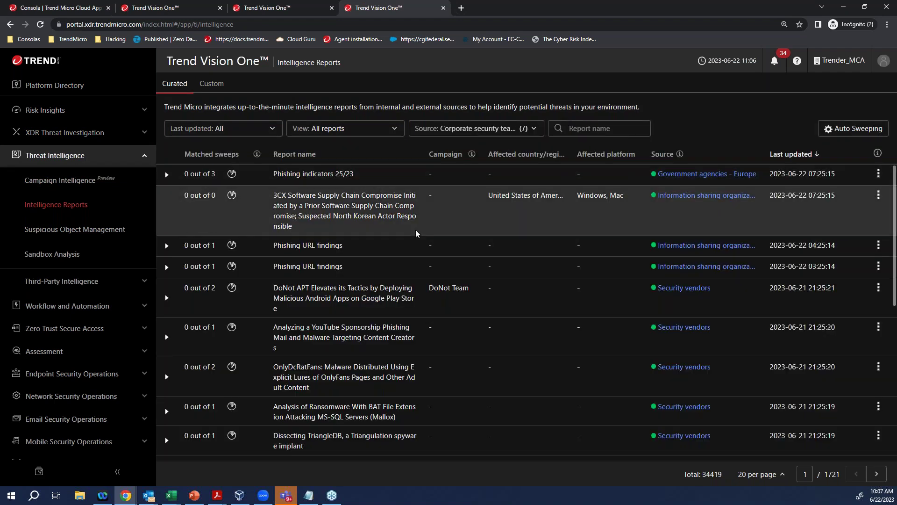
scroll(416, 233, "down", 2)
scroll(411, 233, "down", 1)
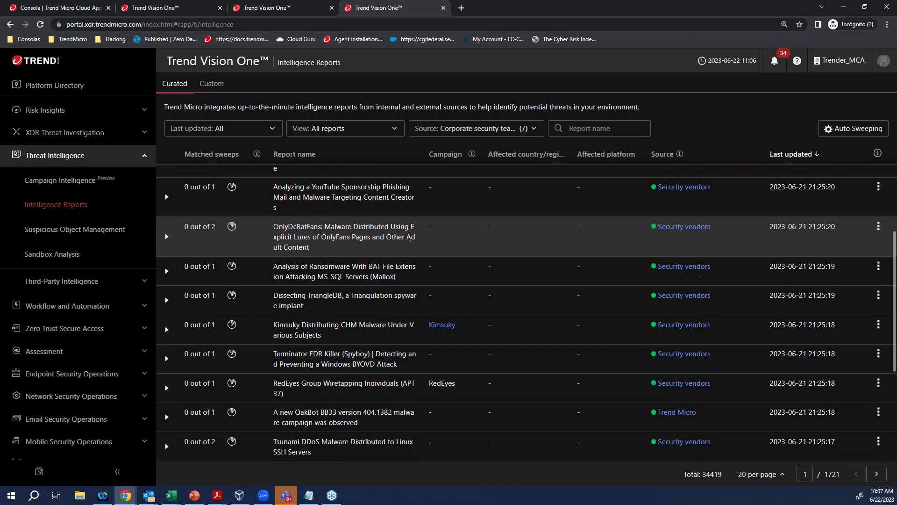
scroll(410, 237, "up", 3)
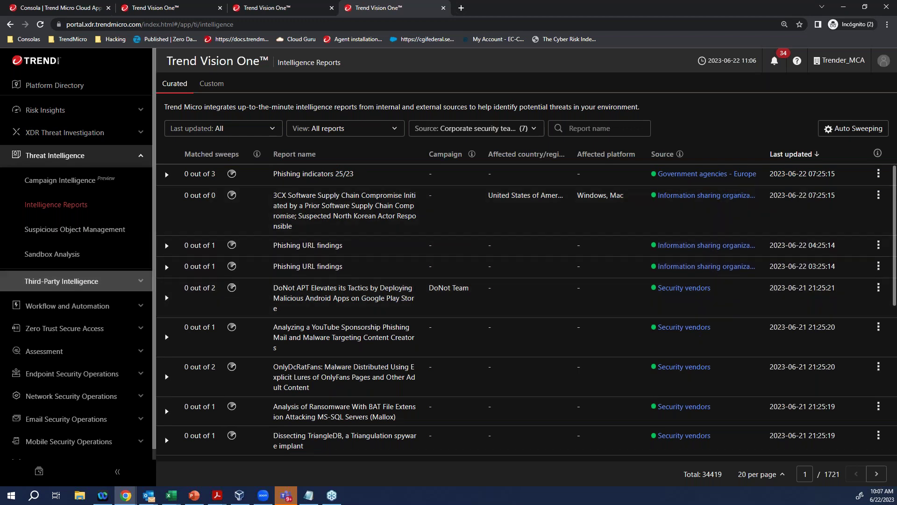
- Open Third-Party Integration and examine the available integrations with their vendors, associated apps and connection status
left_click(47, 306)
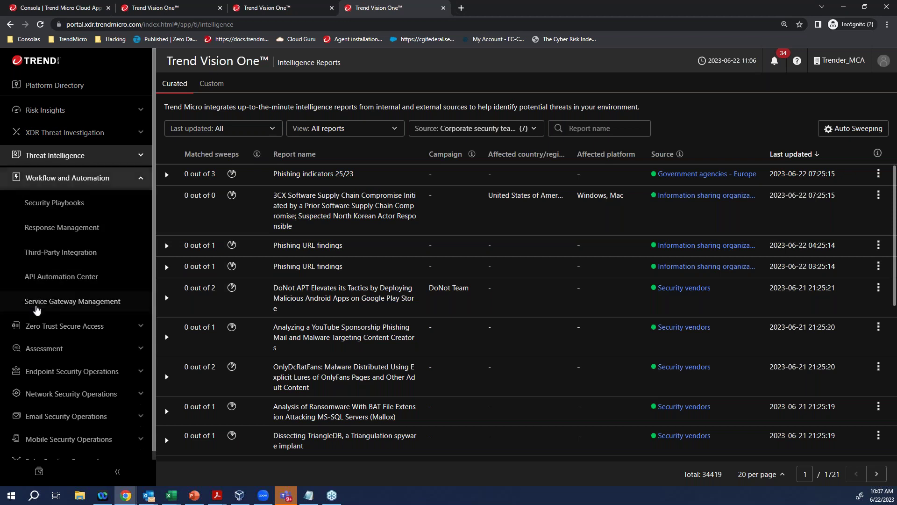
left_click(59, 252)
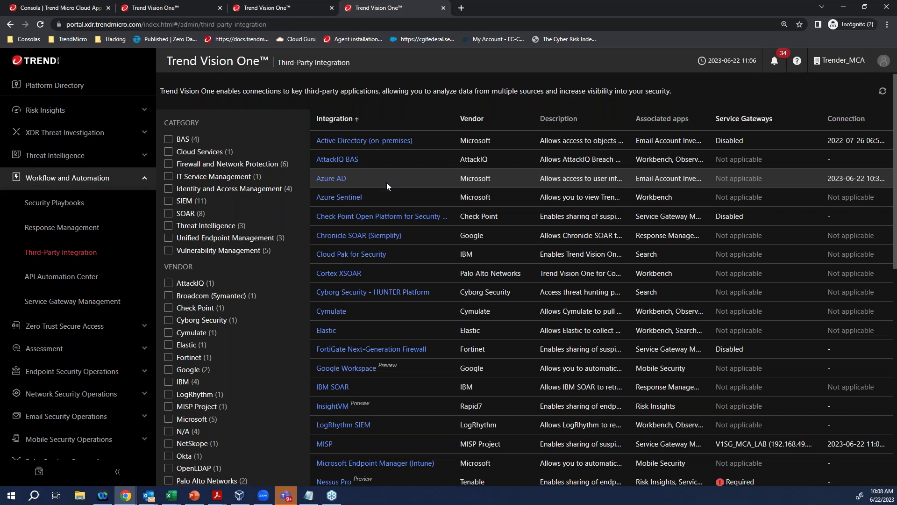
scroll(386, 182, "down", 1)
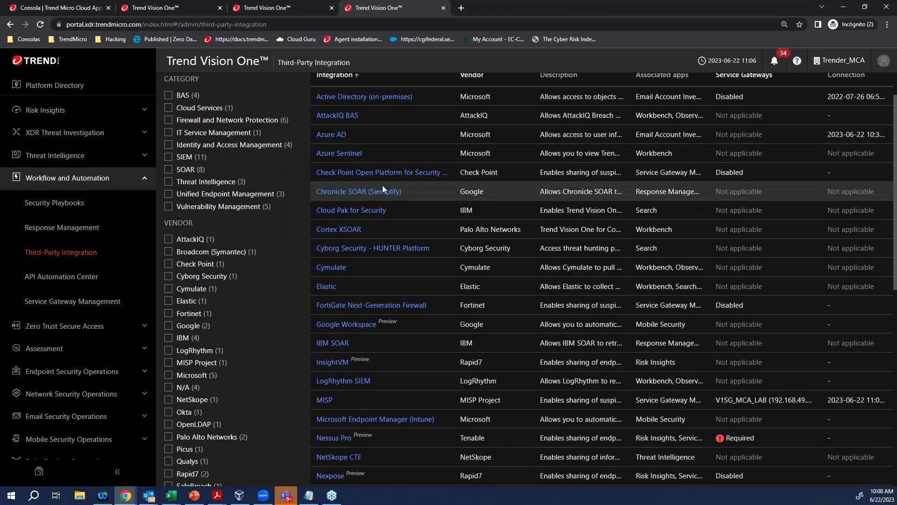
scroll(383, 185, "down", 1)
scroll(380, 187, "down", 1)
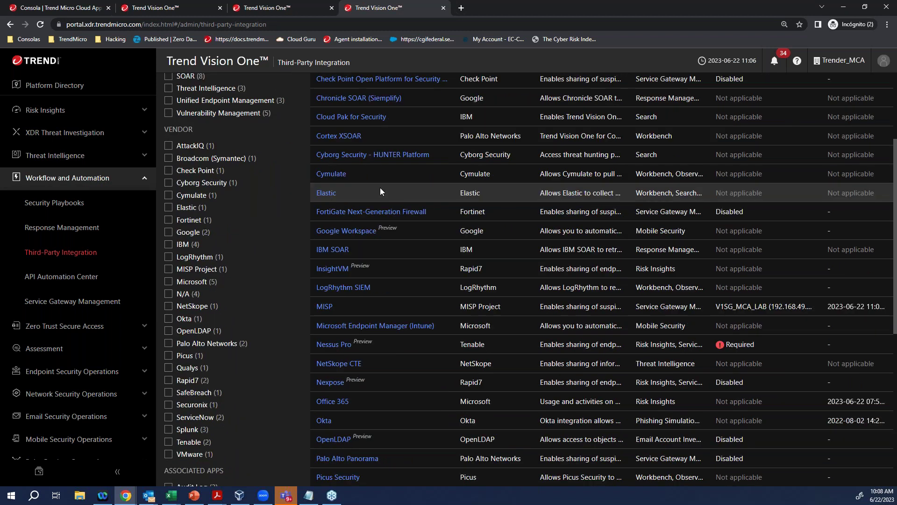
scroll(380, 186, "down", 1)
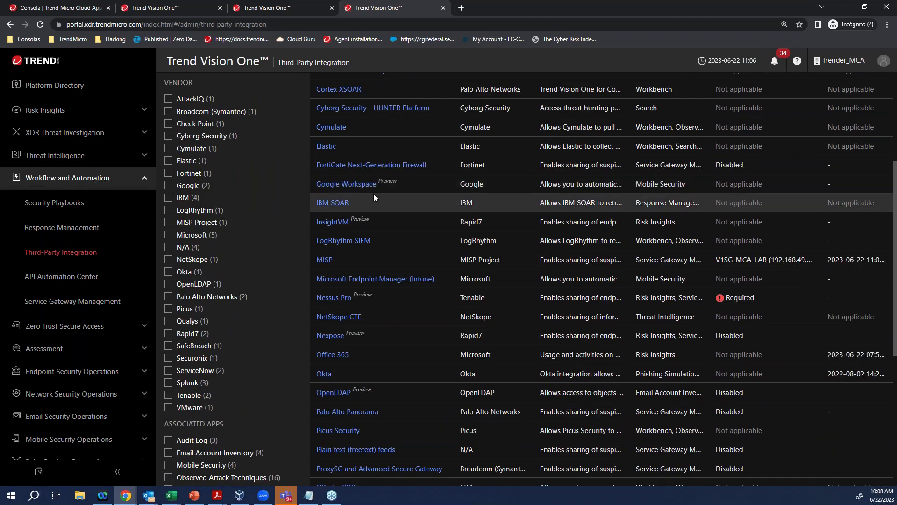
scroll(373, 193, "down", 3)
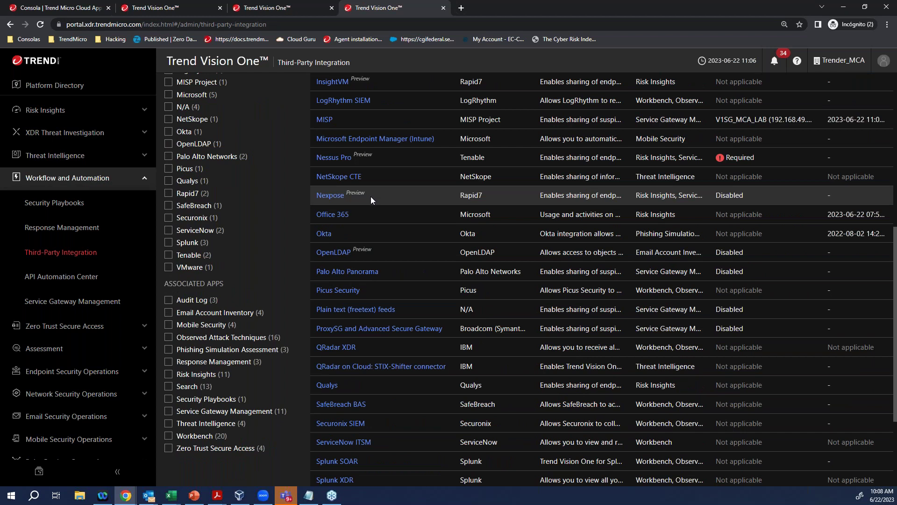
scroll(368, 198, "down", 2)
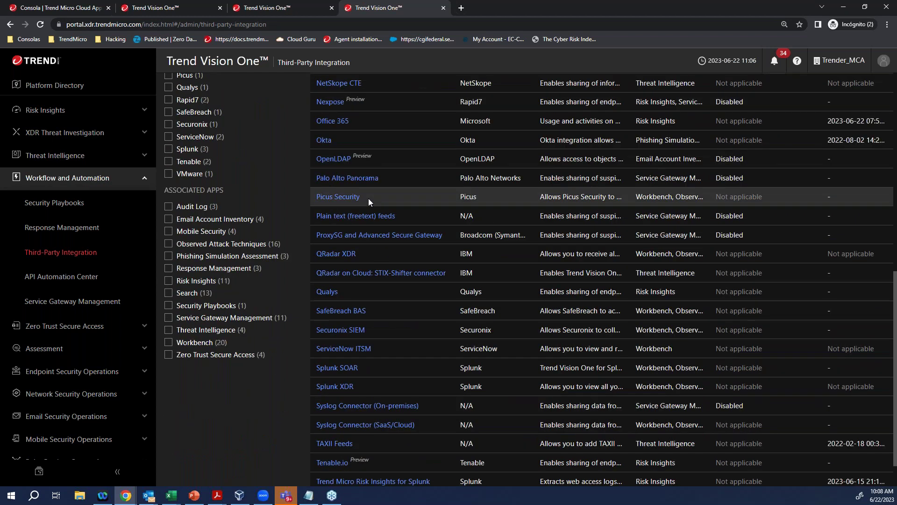
scroll(366, 200, "down", 1)
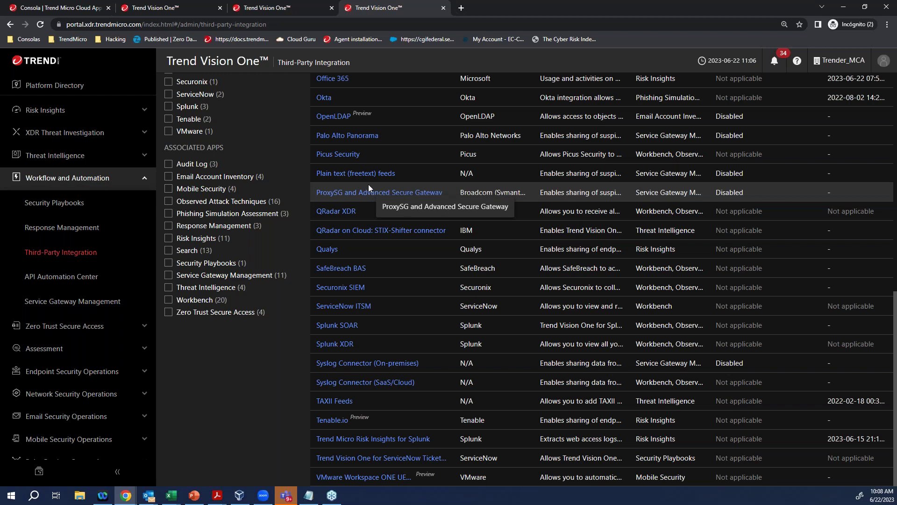
scroll(366, 185, "up", 4)
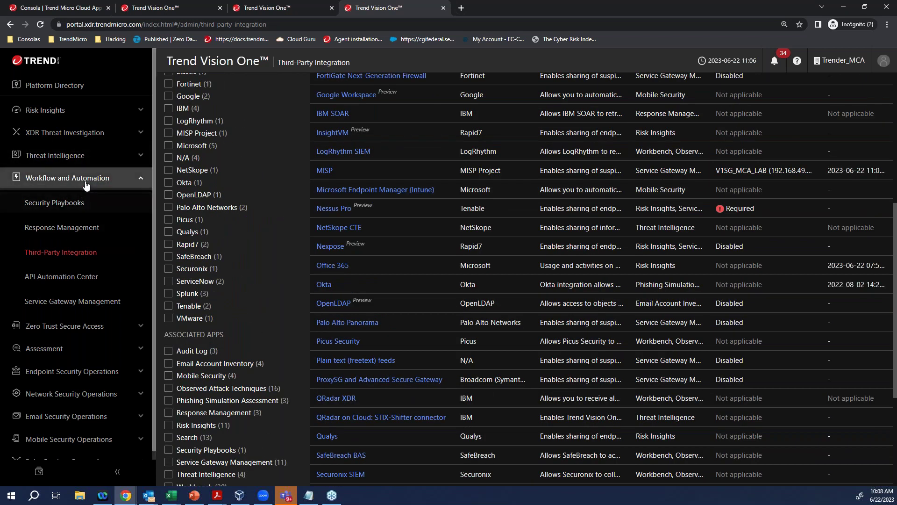
- Open Security Playbooks, dismiss the release announcement and review the existing playbooks and the available templates
left_click(67, 158)
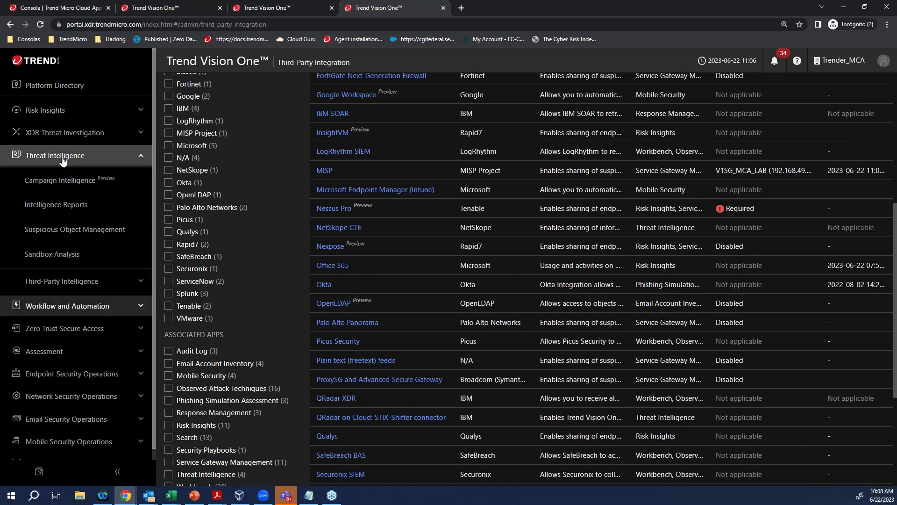
left_click(51, 306)
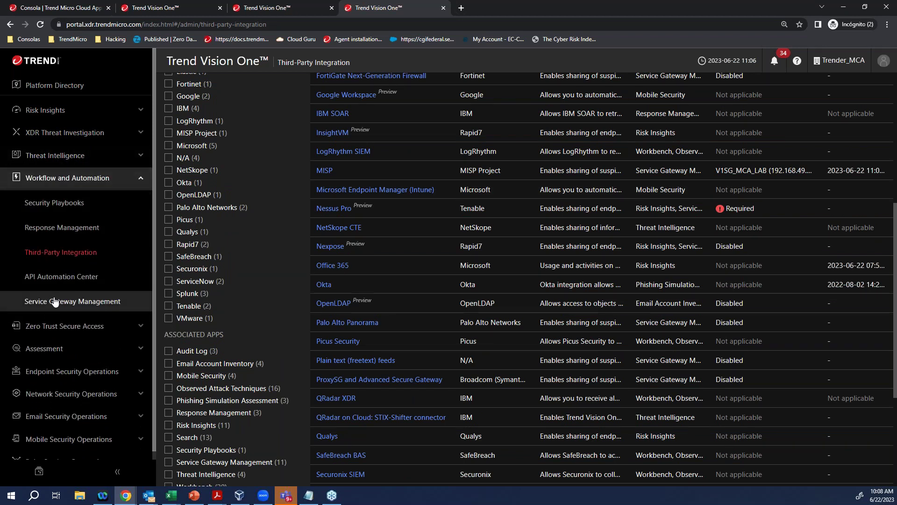
left_click(63, 204)
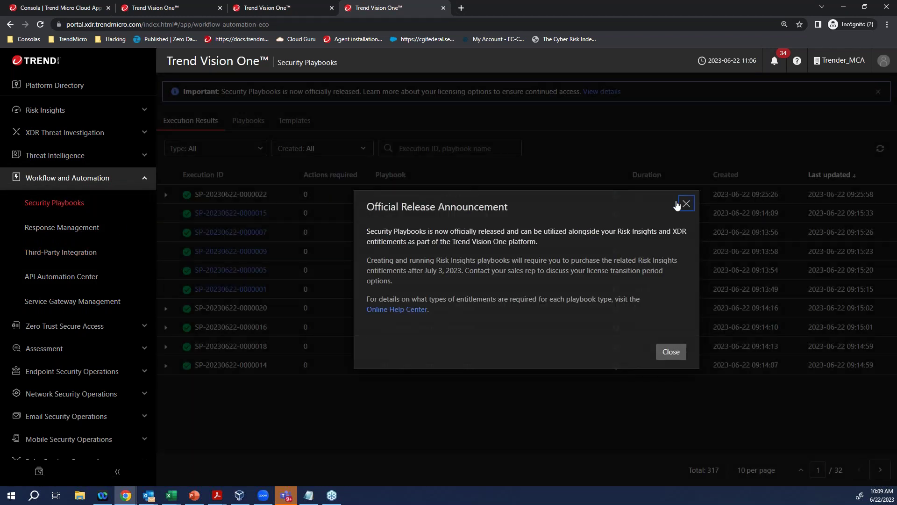
left_click(685, 204)
left_click(245, 123)
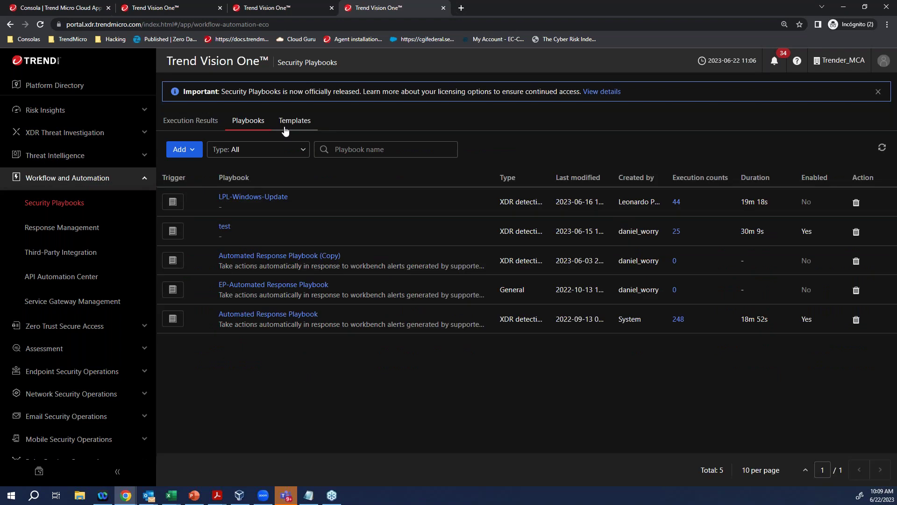
left_click(286, 126)
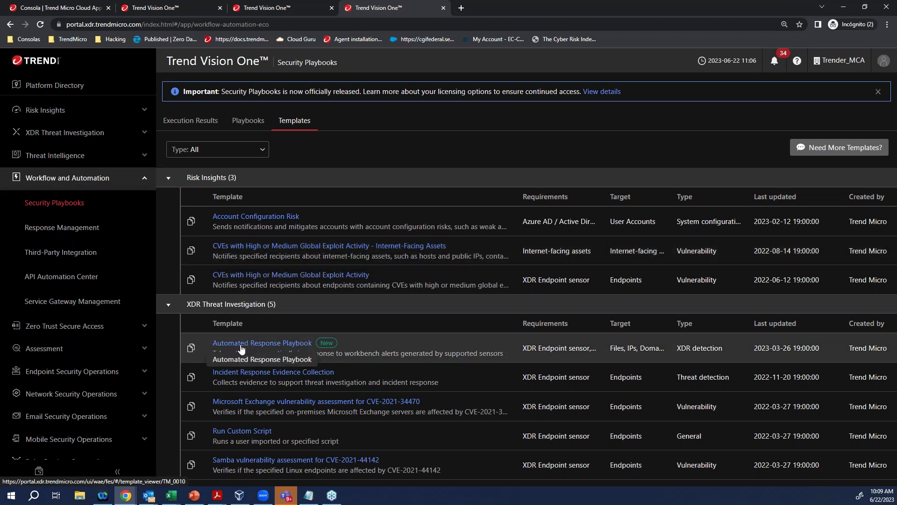
- Go to Forensics and Analysis and bring up the configuration form for a new War Room workspace
left_click(86, 157)
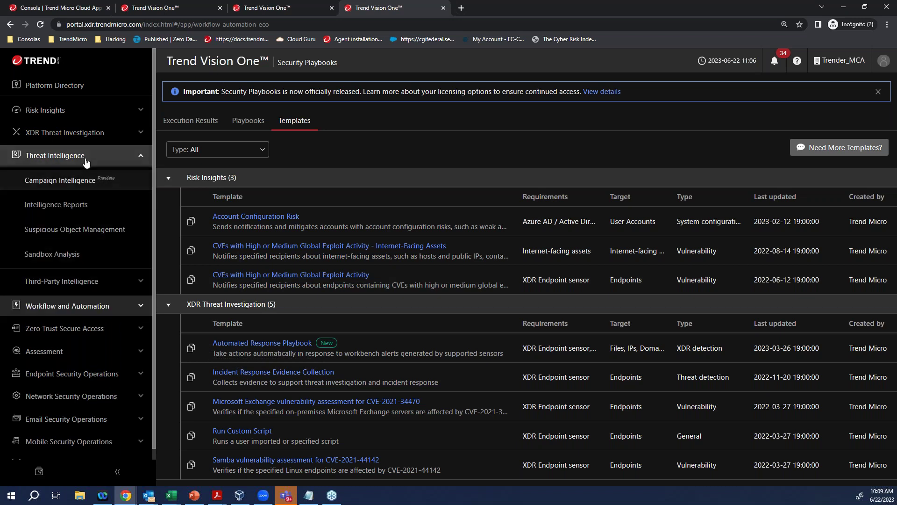
left_click(79, 138)
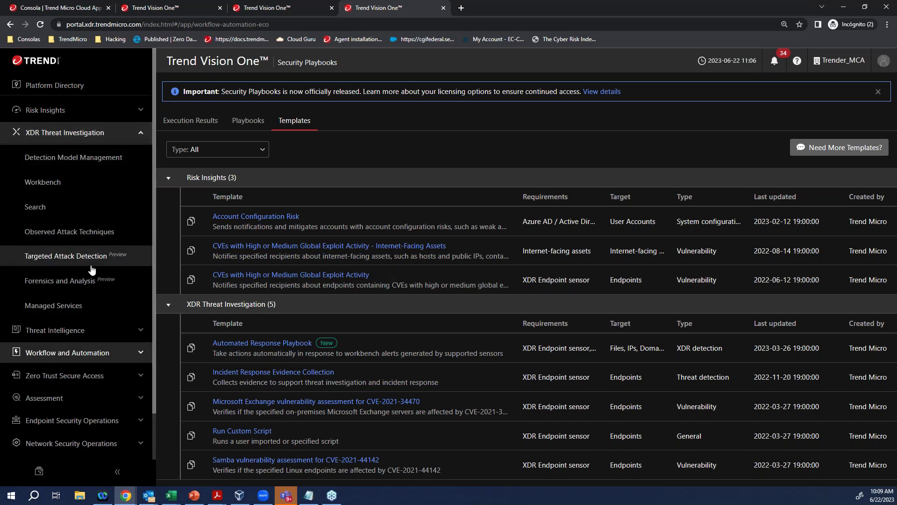
left_click(83, 280)
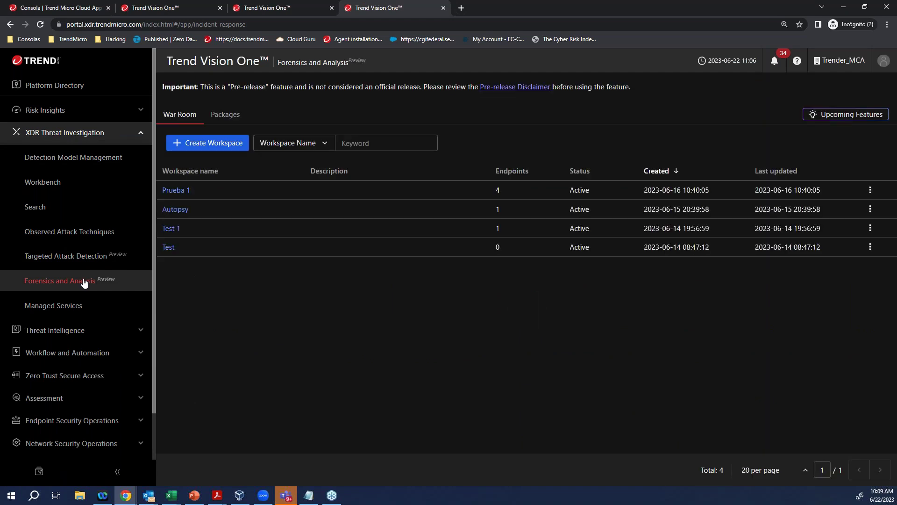
left_click(218, 122)
left_click(188, 116)
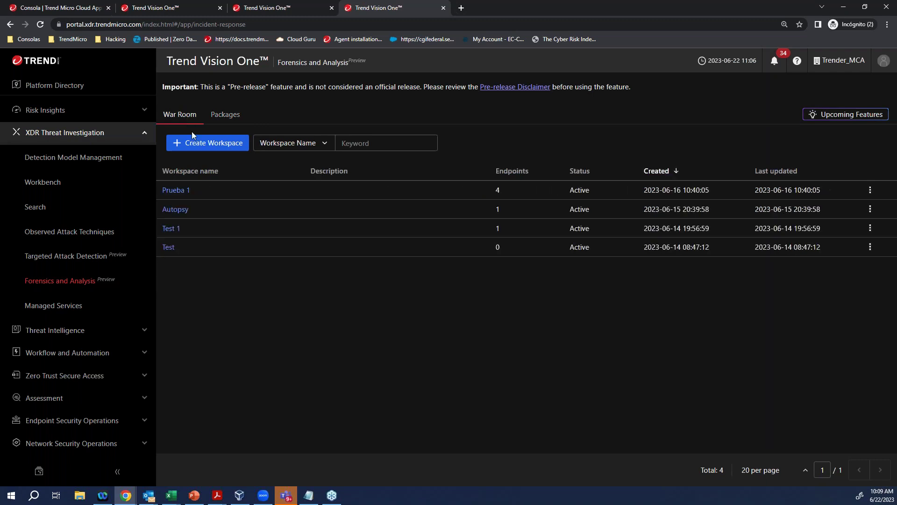
left_click(196, 153)
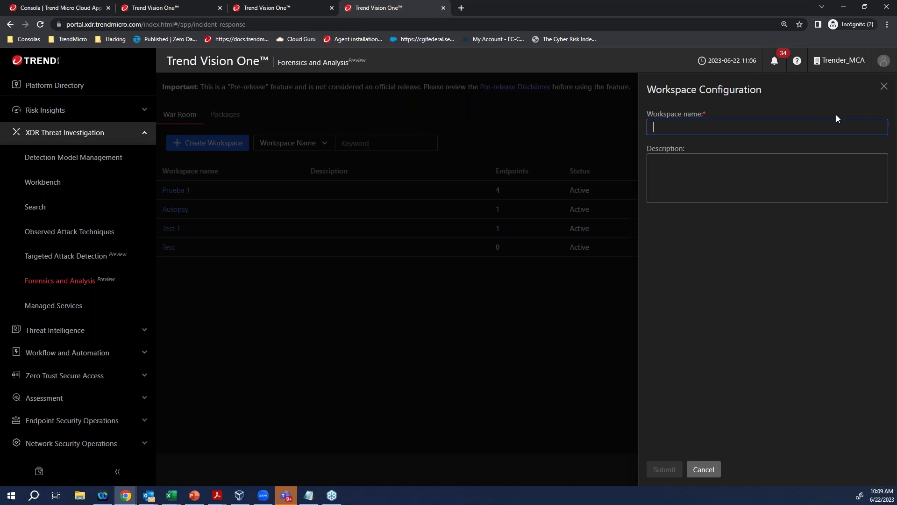
- Dismiss the workspace form and examine the collected evidence package for the listed endpoint, including its available package actions
left_click(884, 86)
left_click(227, 116)
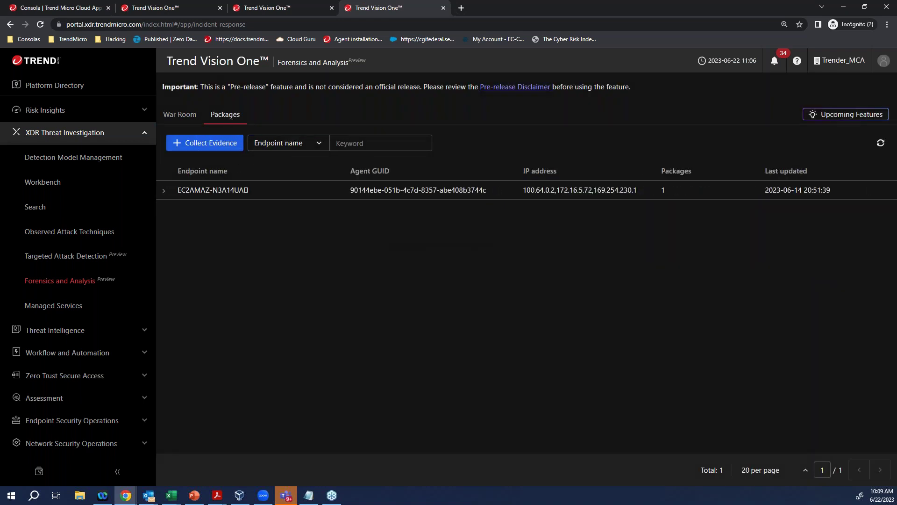
left_click(164, 190)
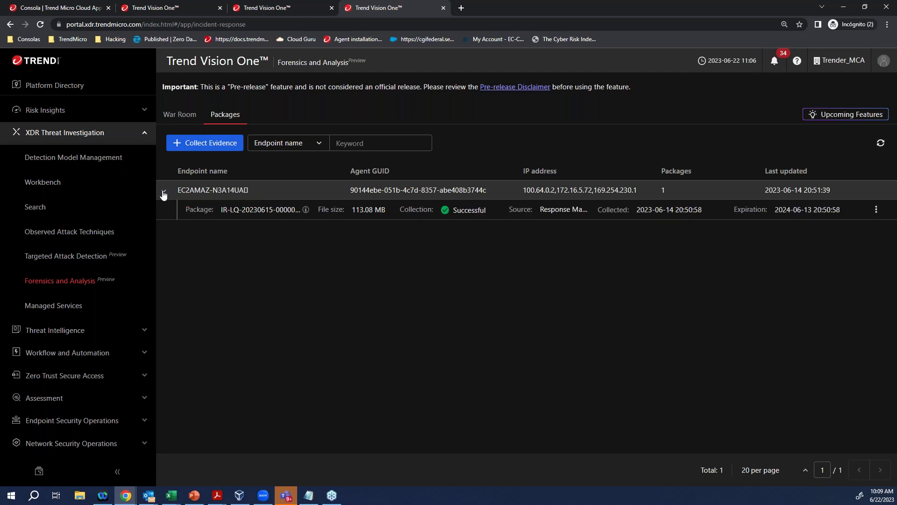
left_click(876, 209)
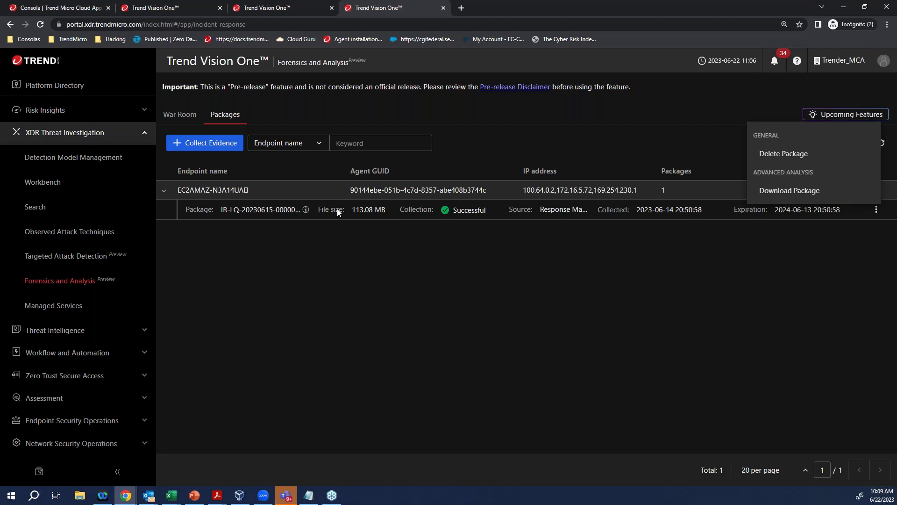
left_click(329, 293)
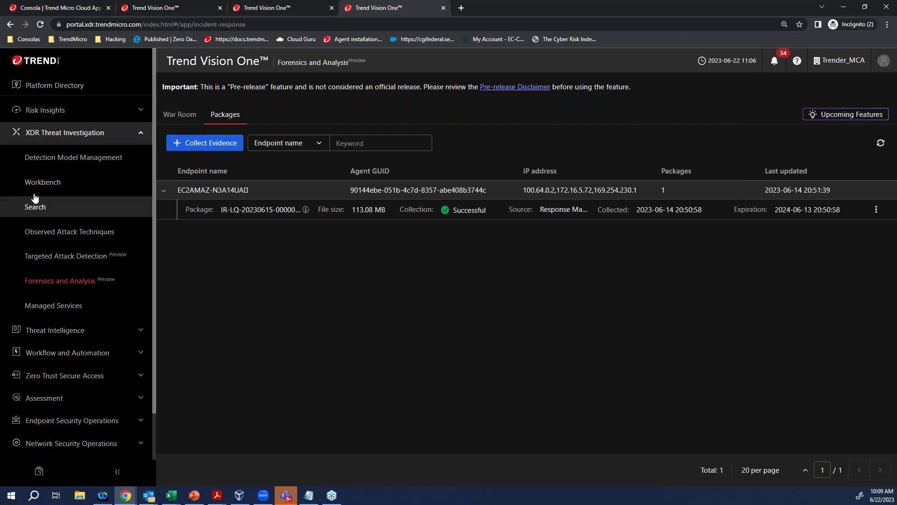
- Revisit the Risk Insights section, viewing the Executive Dashboard and Attack Surface Discovery before returning to the Executive Dashboard
left_click(31, 111)
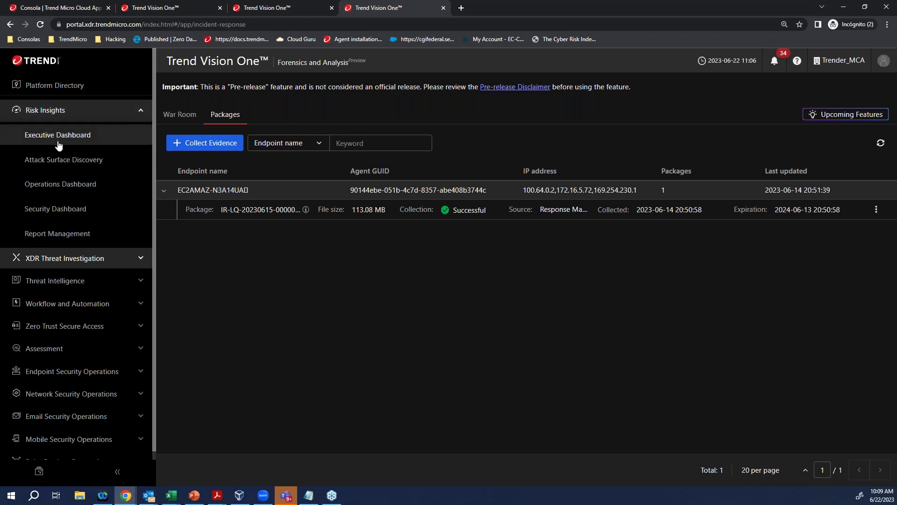
scroll(62, 248, "down", 1)
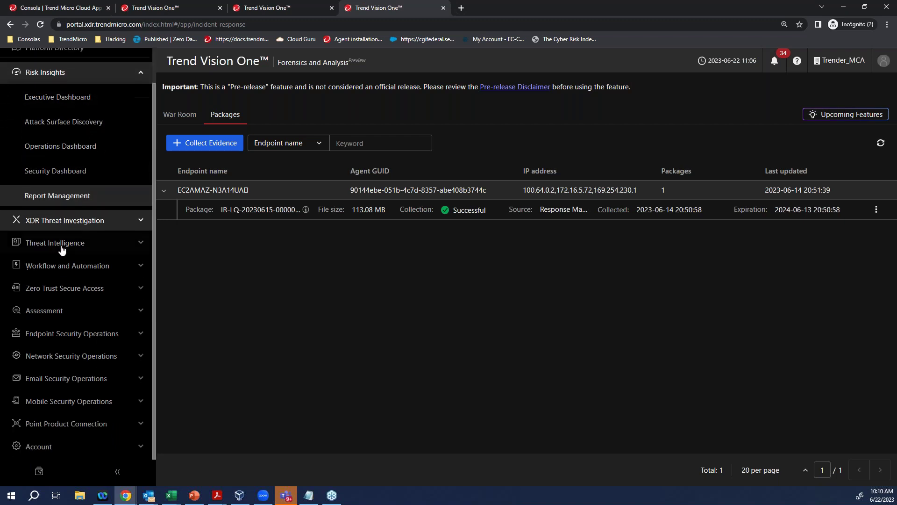
scroll(58, 150, "up", 1)
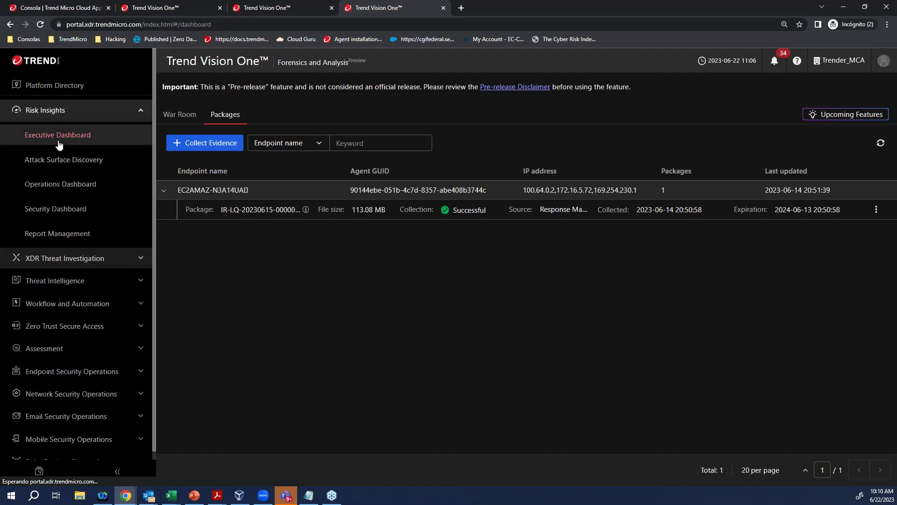
left_click(58, 145)
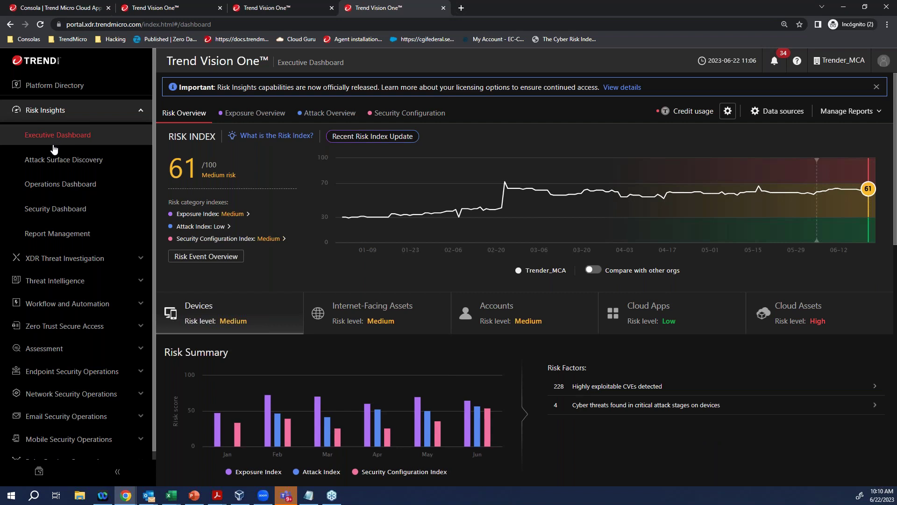
left_click(61, 161)
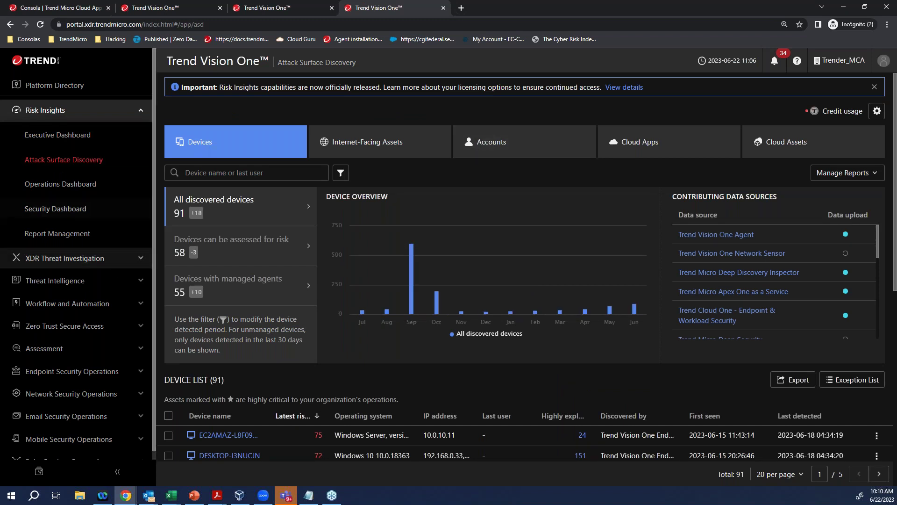
left_click(56, 135)
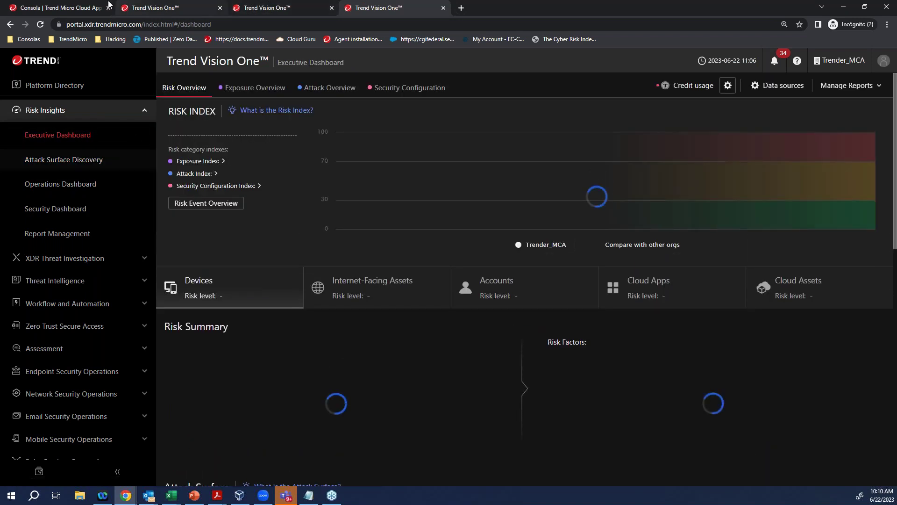
- Switch to the Cloud App Security console and open the Demo_Lab_Exchange advanced threat protection policy for Exchange Online
left_click(87, 6)
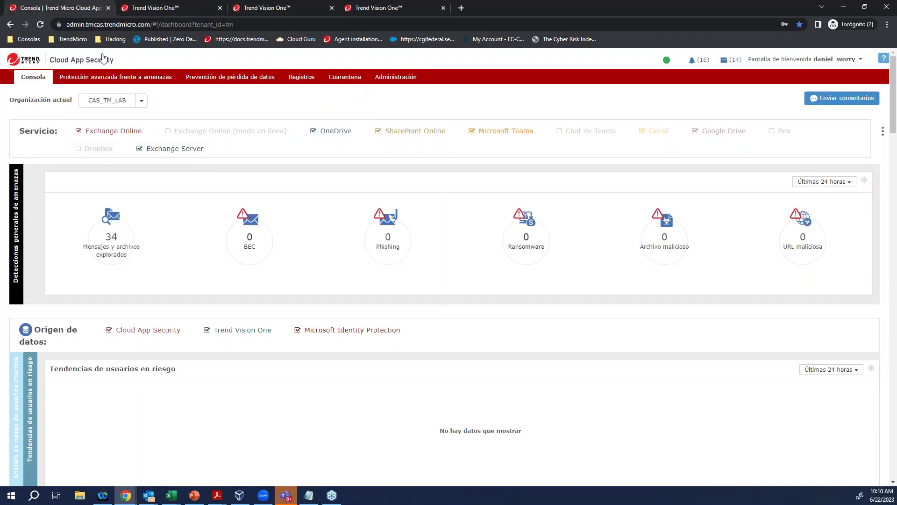
left_click(101, 86)
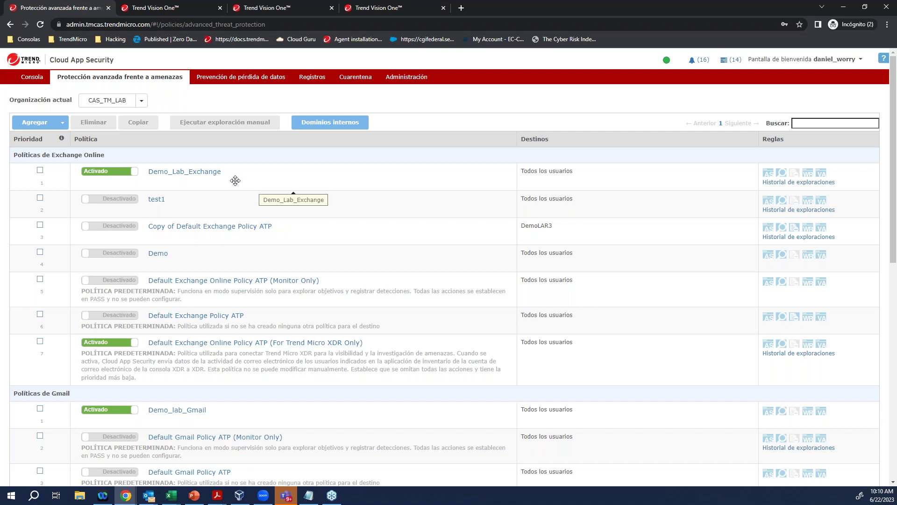
left_click(182, 175)
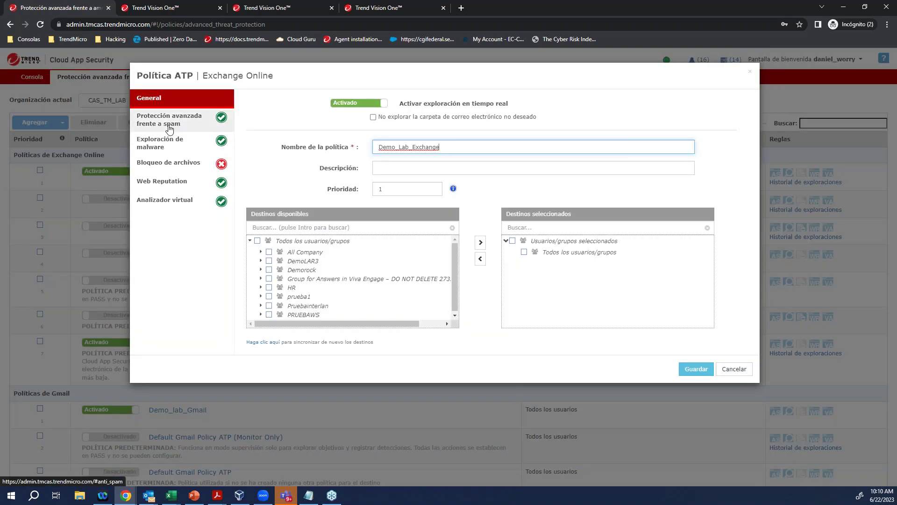
- Review the policy's advanced spam protection rules, covering detection level, display name spoofing, suspicious senders and BEC detection
left_click(169, 128)
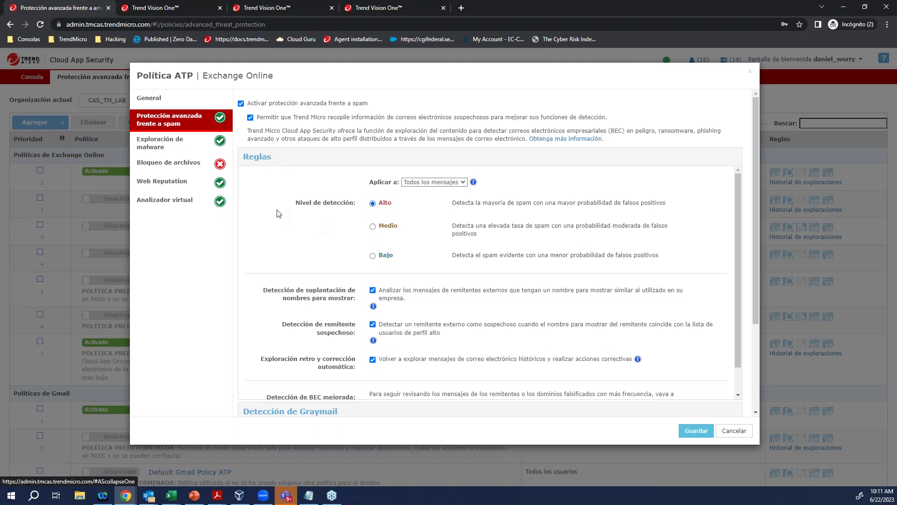
scroll(276, 215, "down", 1)
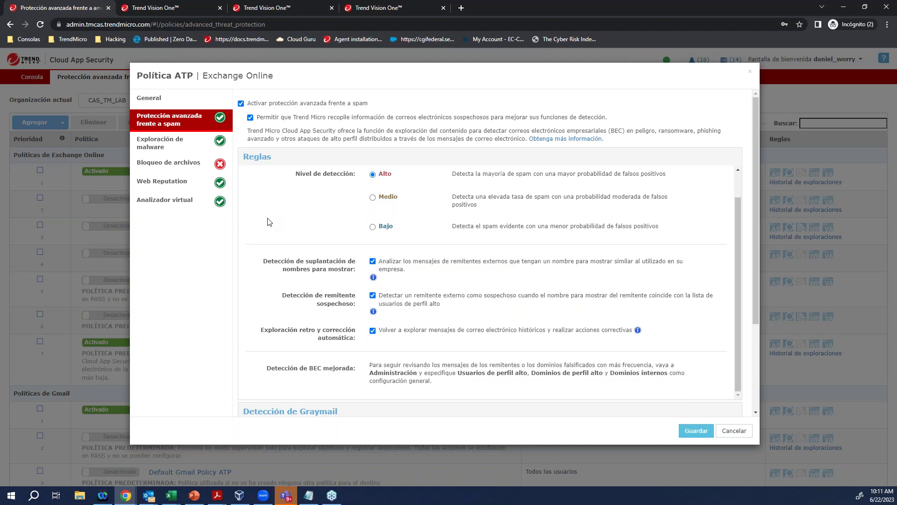
scroll(280, 231, "up", 1)
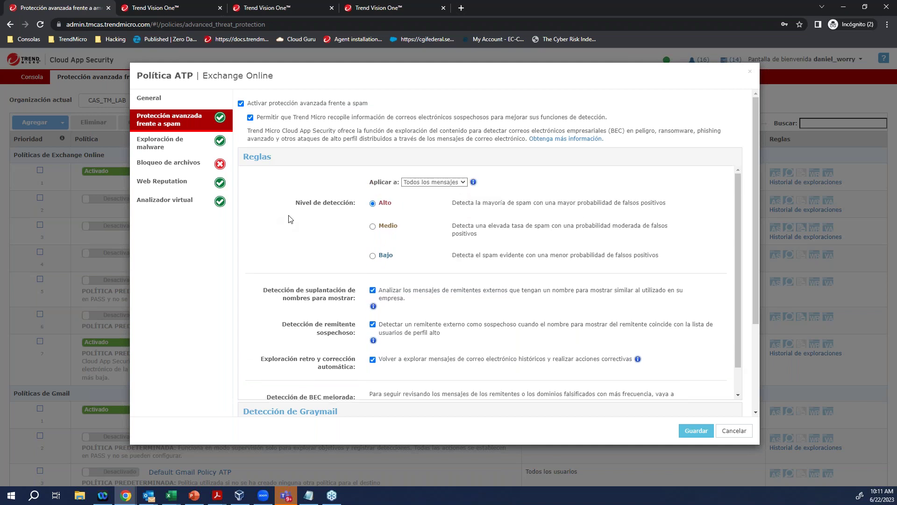
scroll(283, 234, "down", 1)
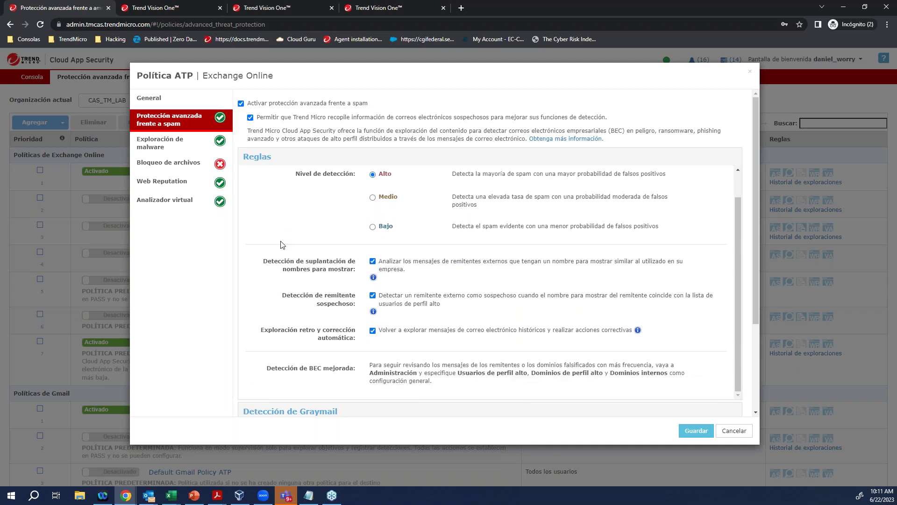
scroll(303, 271, "down", 3)
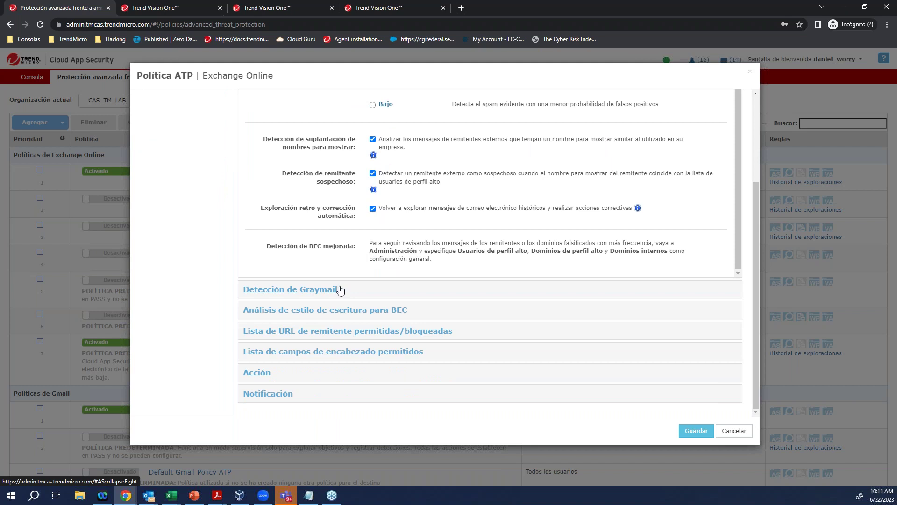
- Examine the spam protection's BEC writing style analysis, permitted header field list and the actions set per threat type
left_click(311, 311)
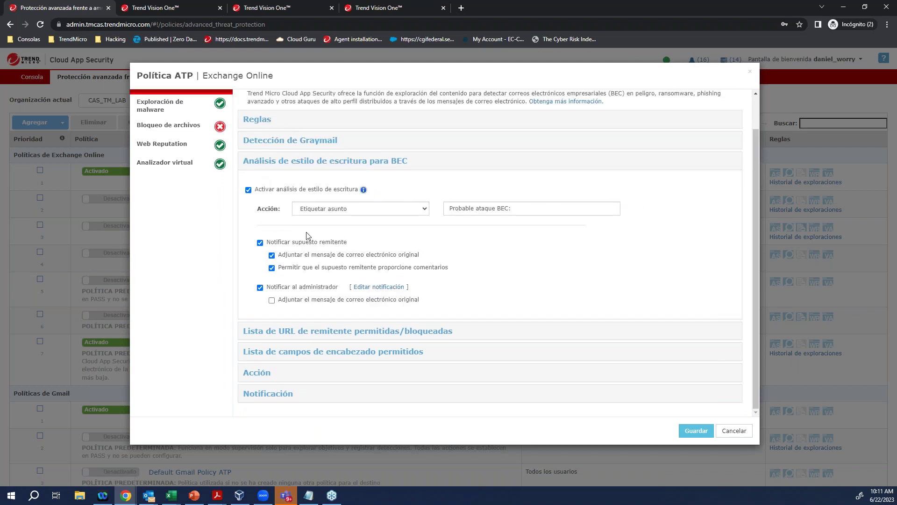
left_click(283, 333)
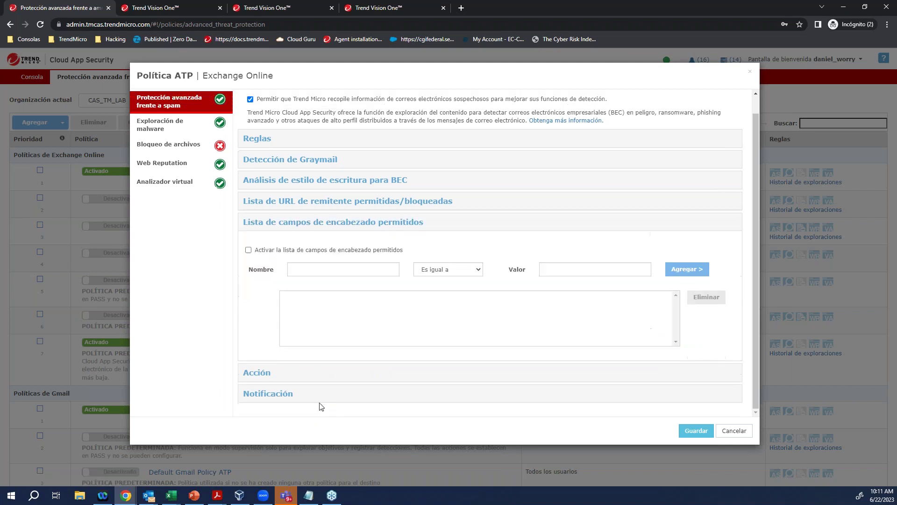
left_click(271, 373)
scroll(287, 347, "down", 2)
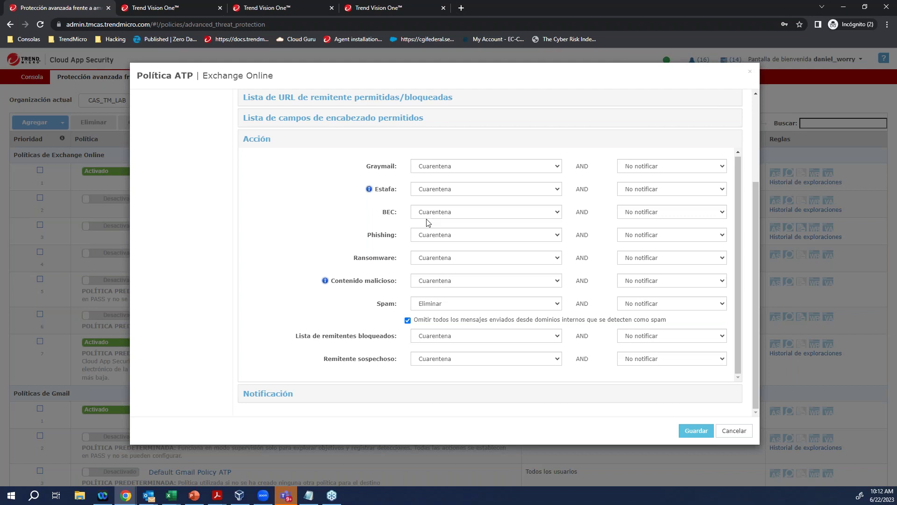
scroll(161, 314, "up", 3)
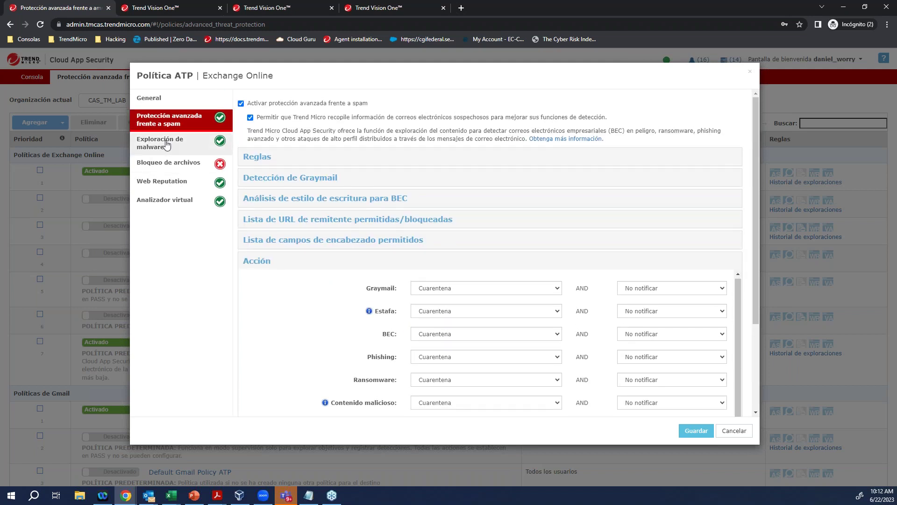
- Review the policy's malware scanning rules and the actions assigned to each type of detected threat
left_click(167, 145)
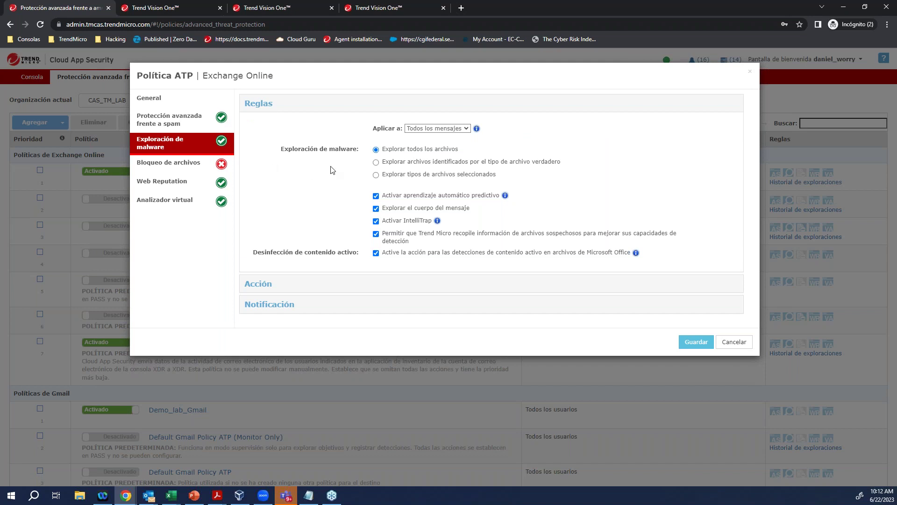
left_click(274, 286)
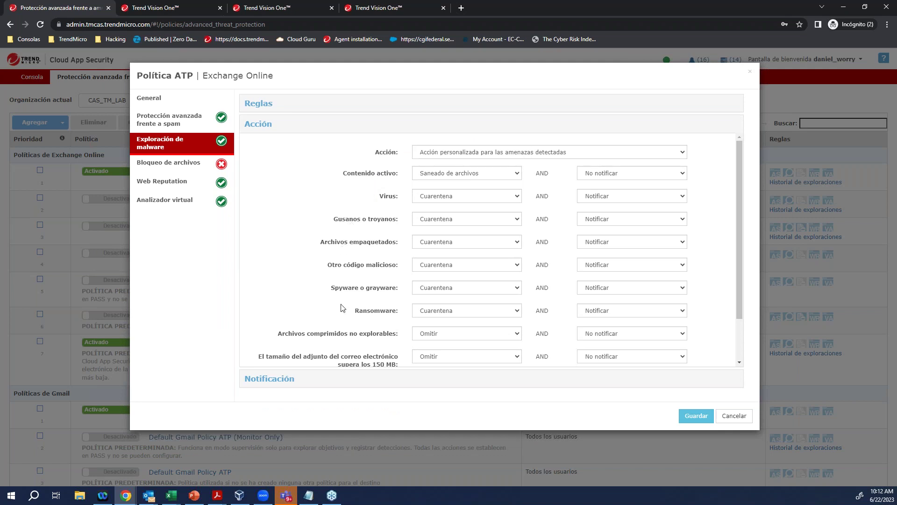
- Try selecting the "Aplicación y ejecutables" category as file types to block in the policy's file blocking rules
left_click(188, 170)
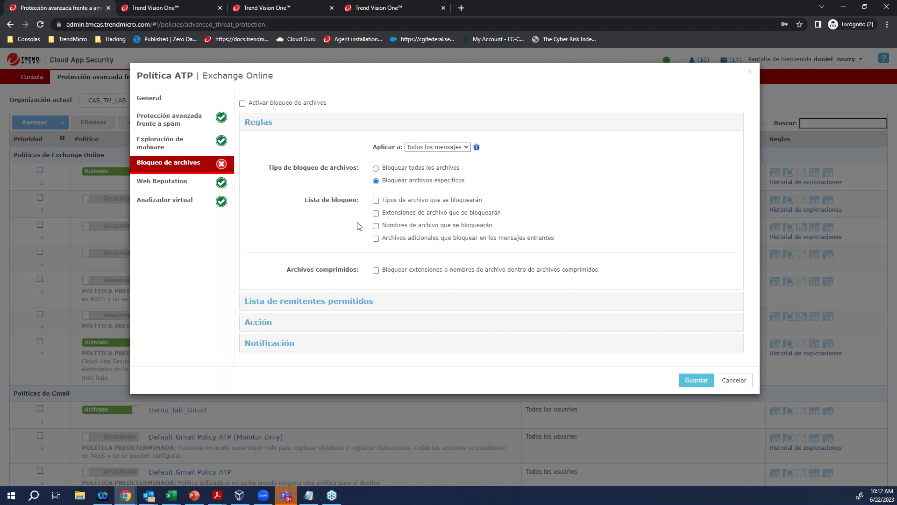
left_click(376, 200)
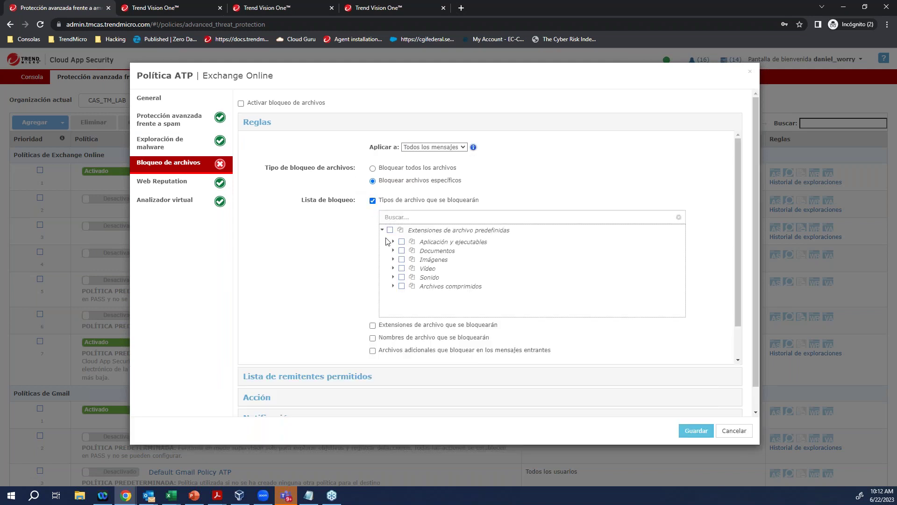
left_click(402, 242)
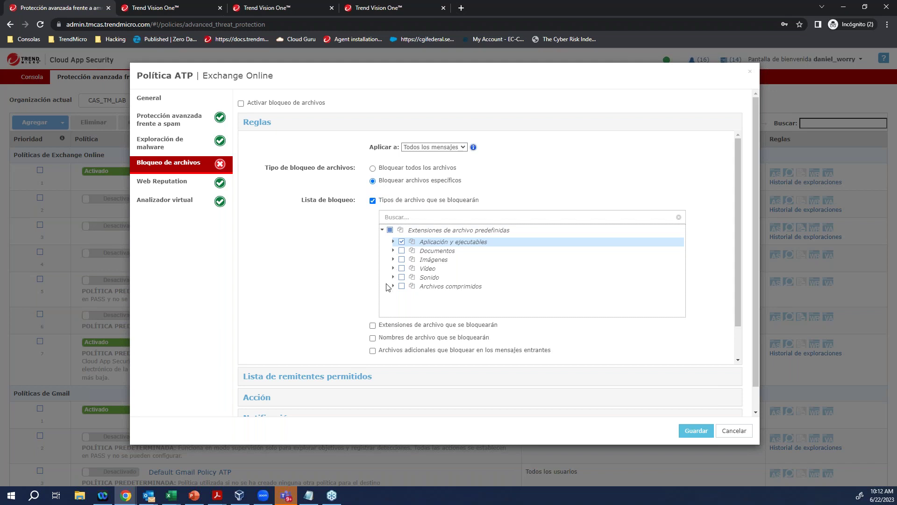
- Review the policy's Web Reputation rules, time-of-click protection, permitted and blocked URL lists, and permitted header fields
left_click(179, 183)
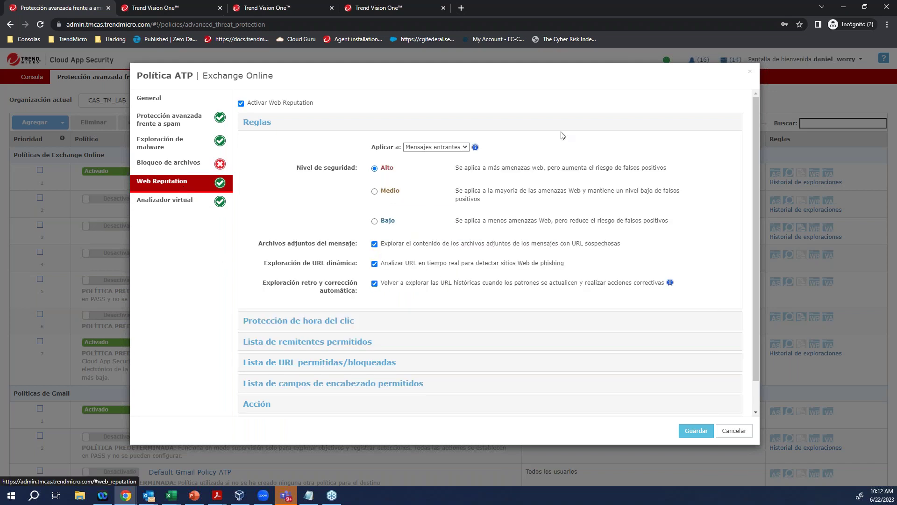
scroll(333, 295, "down", 1)
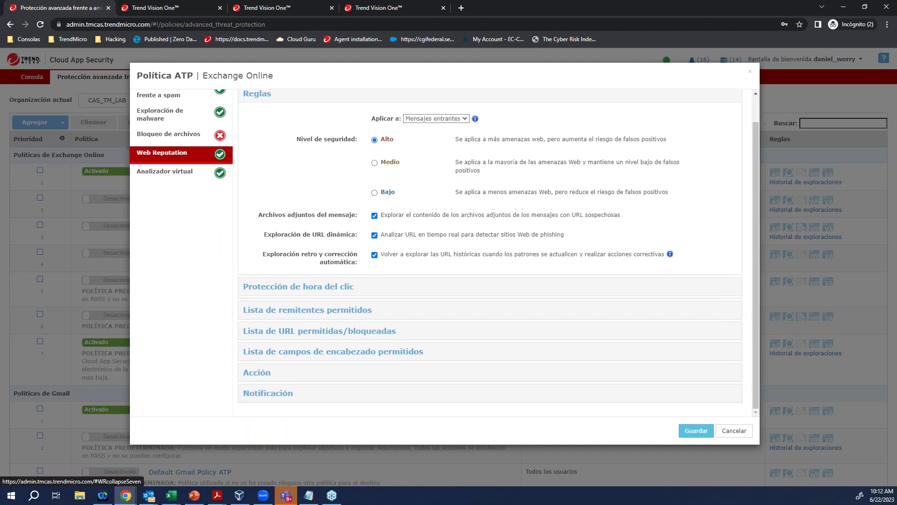
left_click(317, 286)
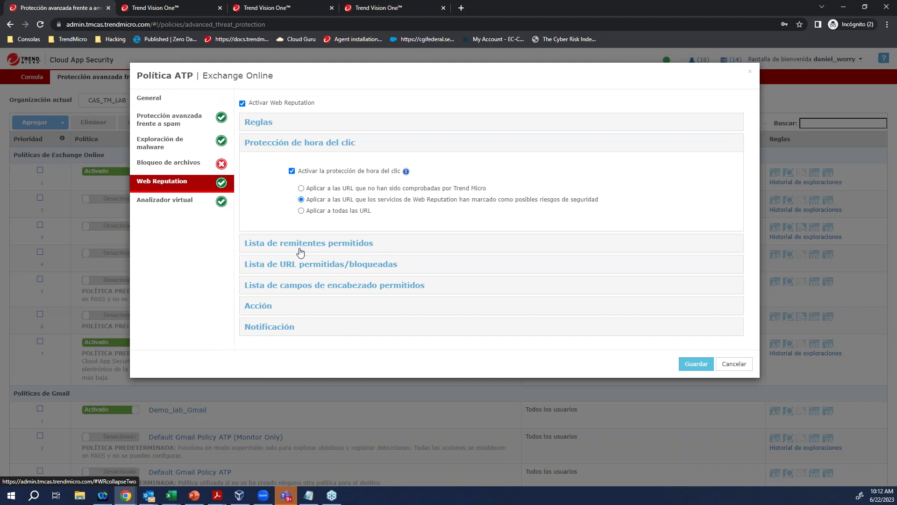
left_click(298, 253)
left_click(317, 371)
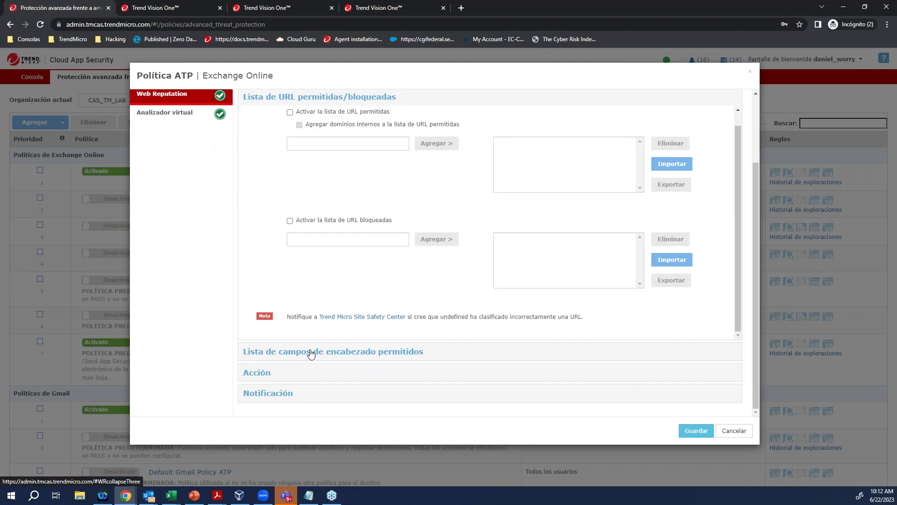
left_click(311, 354)
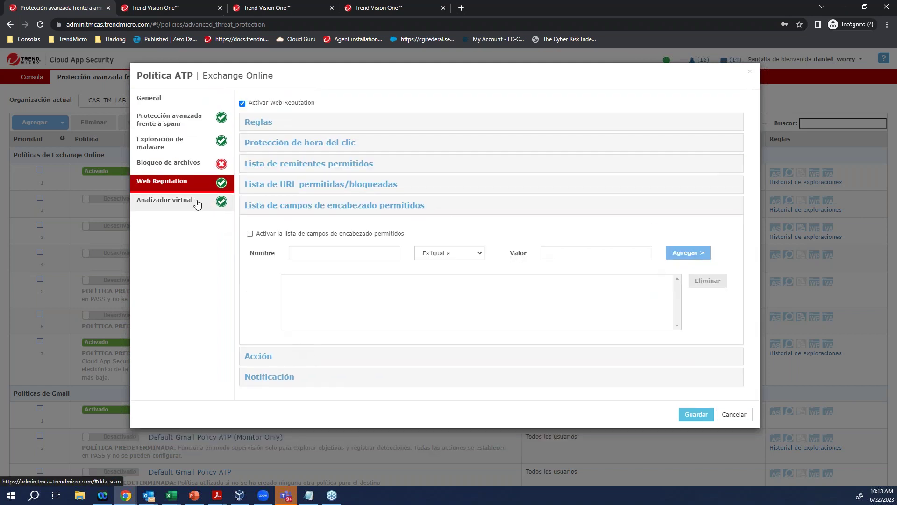
- Look over the policy's virtual analyzer and general settings, and close the policy without saving
left_click(196, 203)
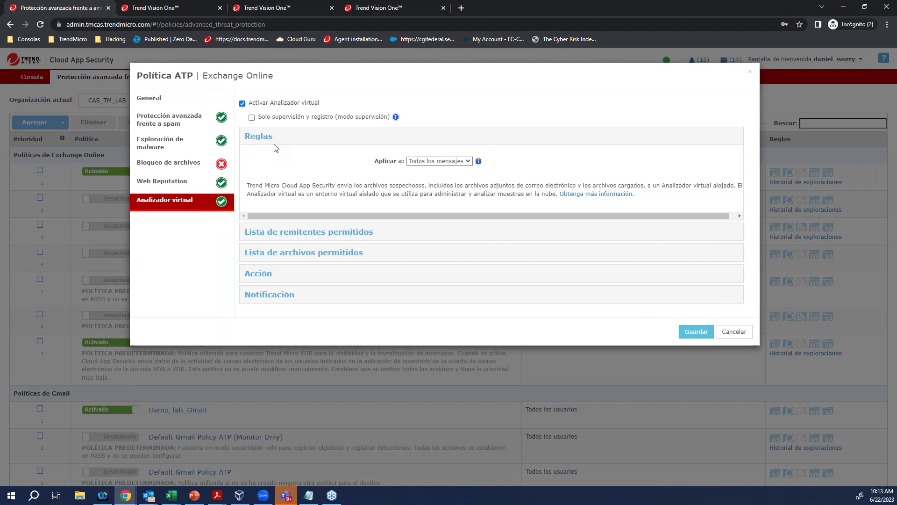
left_click(258, 136)
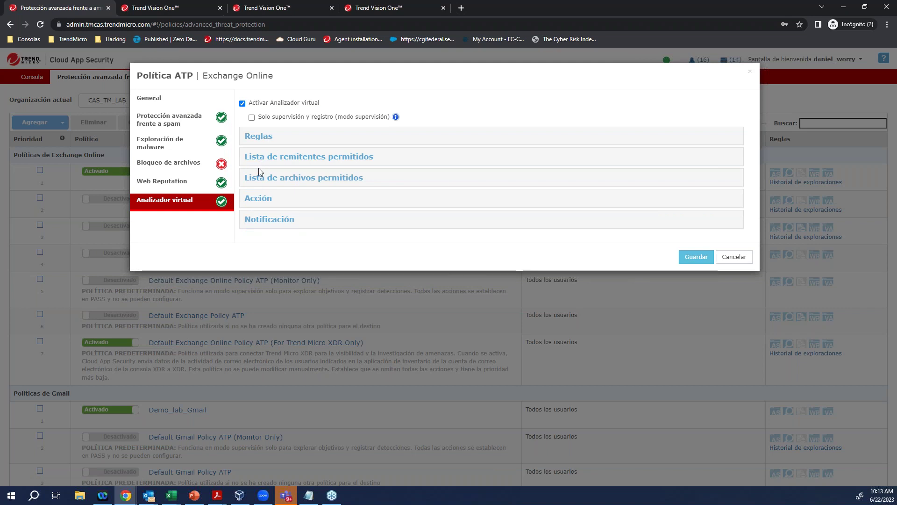
left_click(164, 104)
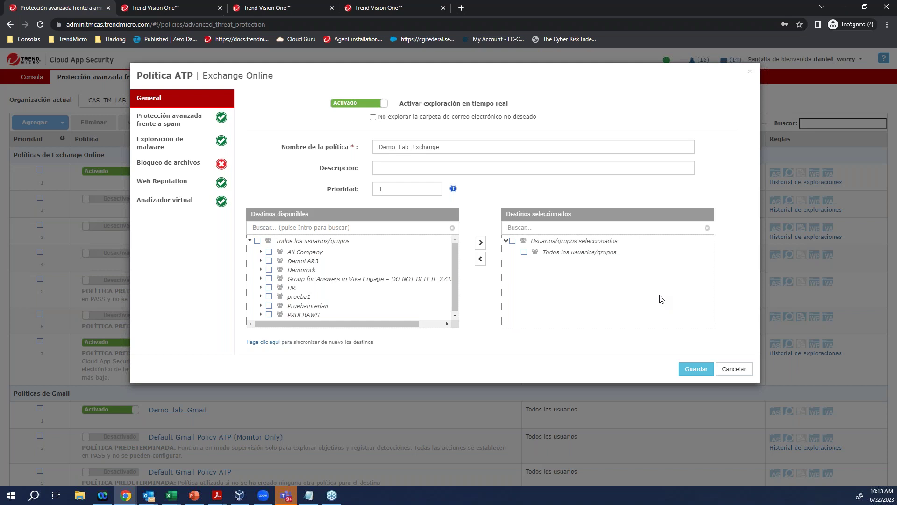
left_click(732, 374)
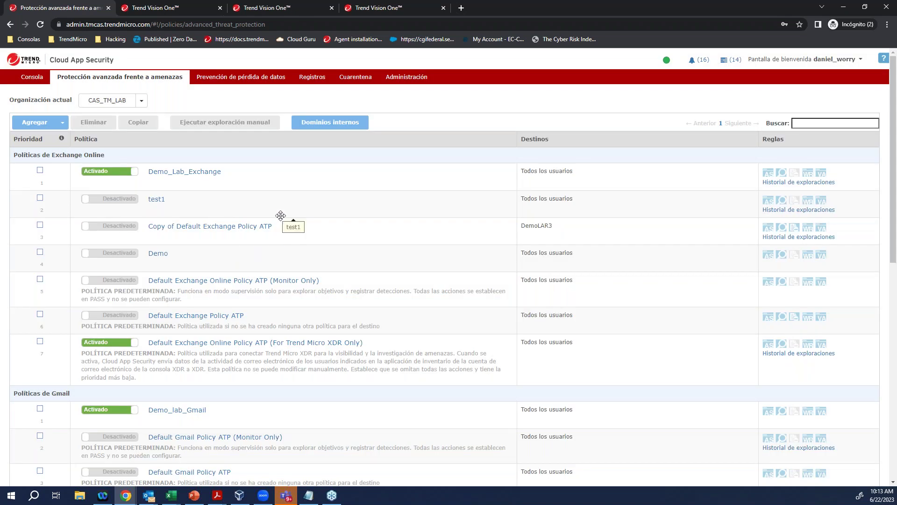